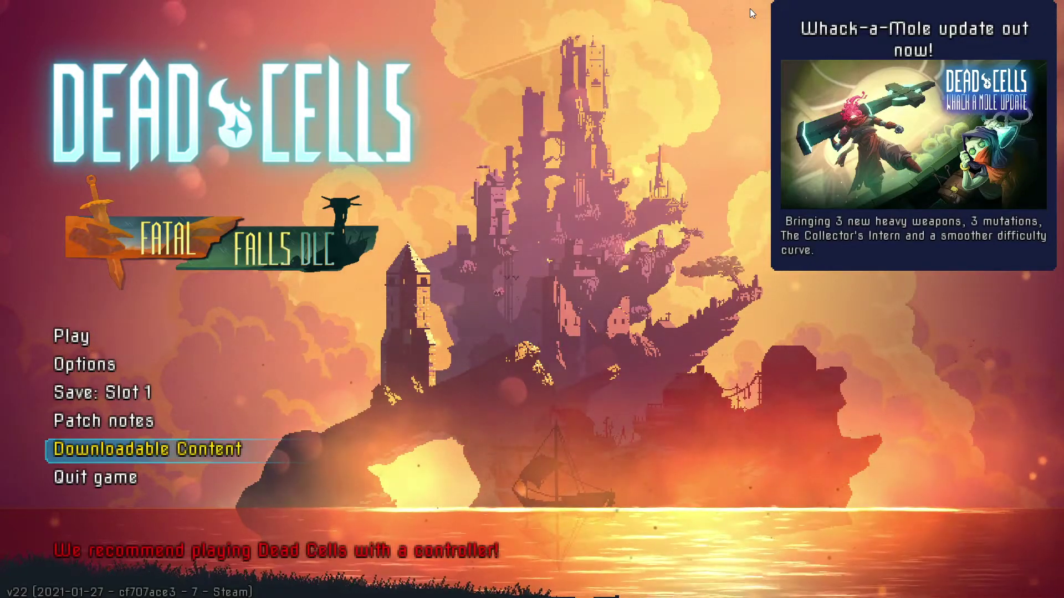
Open the Windows Start menu on top of the Dead Cells main menu
key("super")
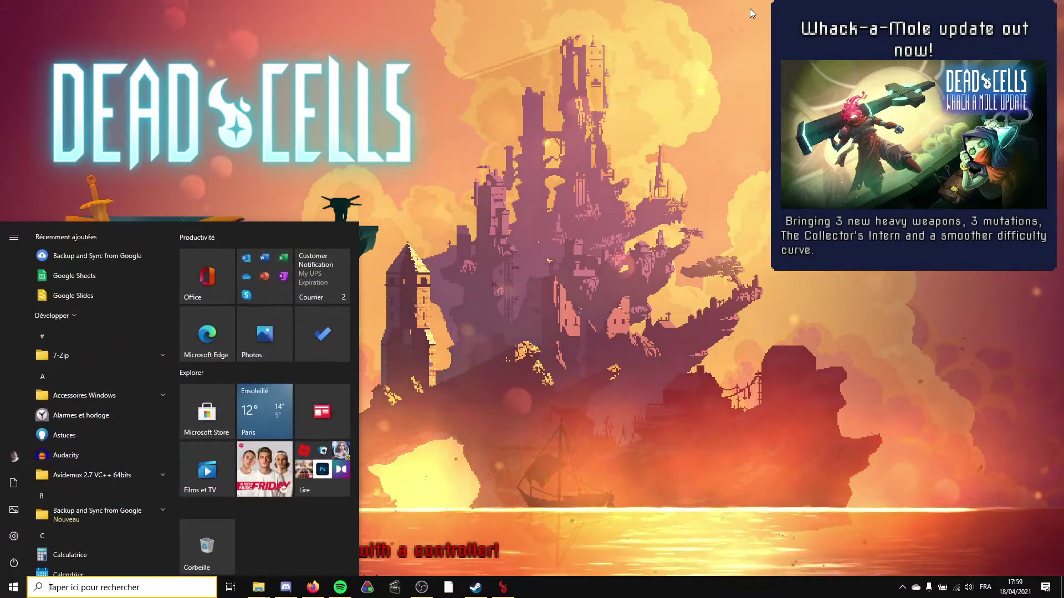
Bring up the Dead Cells resources page on speedrun.com and reload it
left_click(313, 587)
scroll(498, 306, "up", 3)
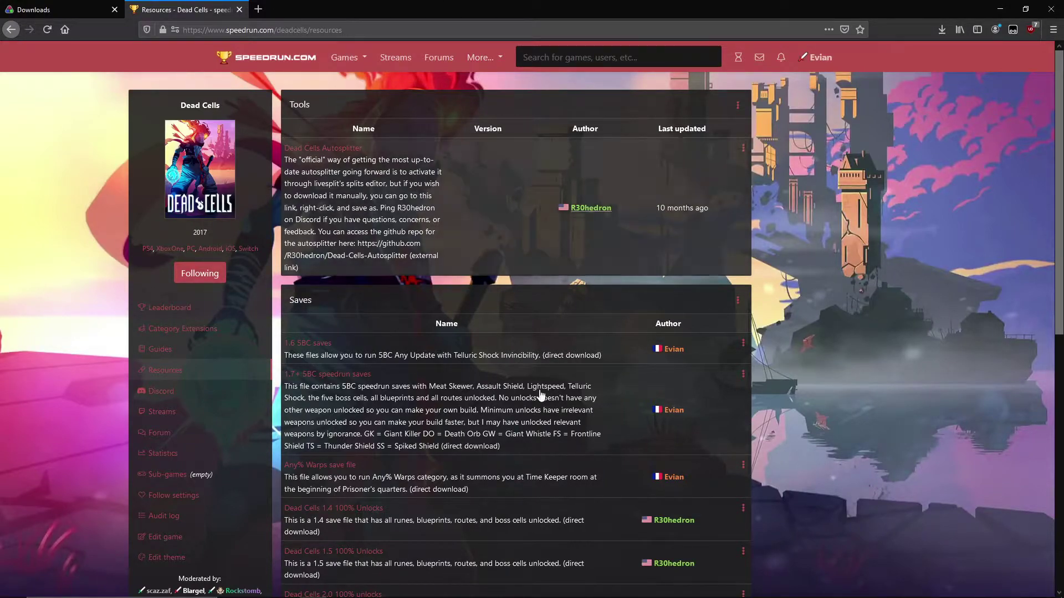
left_click(197, 368)
scroll(459, 215, "down", 5)
scroll(426, 359, "up", 1)
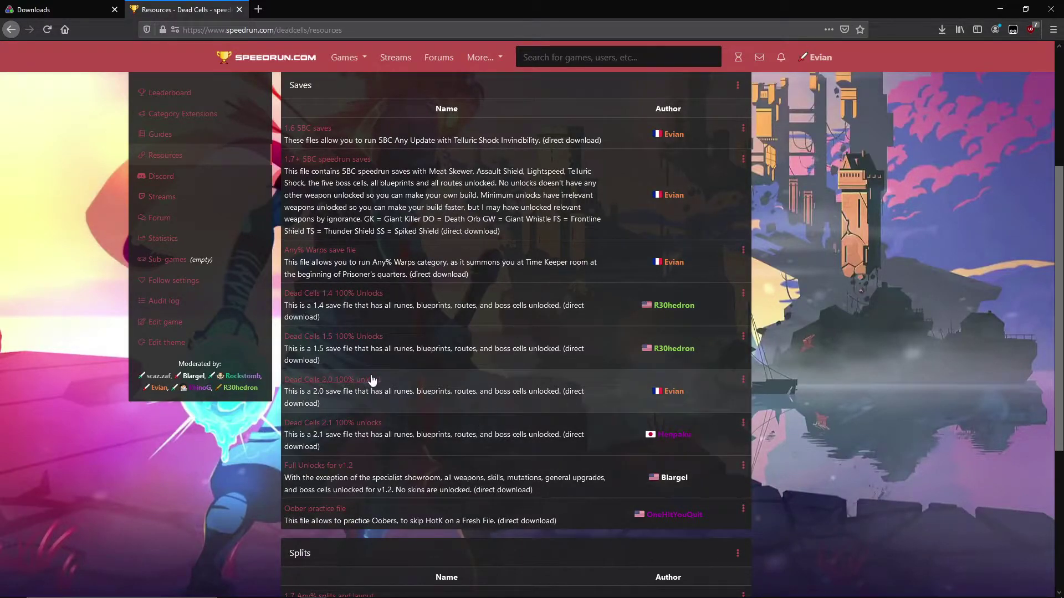
Save the Dead Cells 2.0 100% unlocks zip and open its Downloads folder
left_click(352, 383)
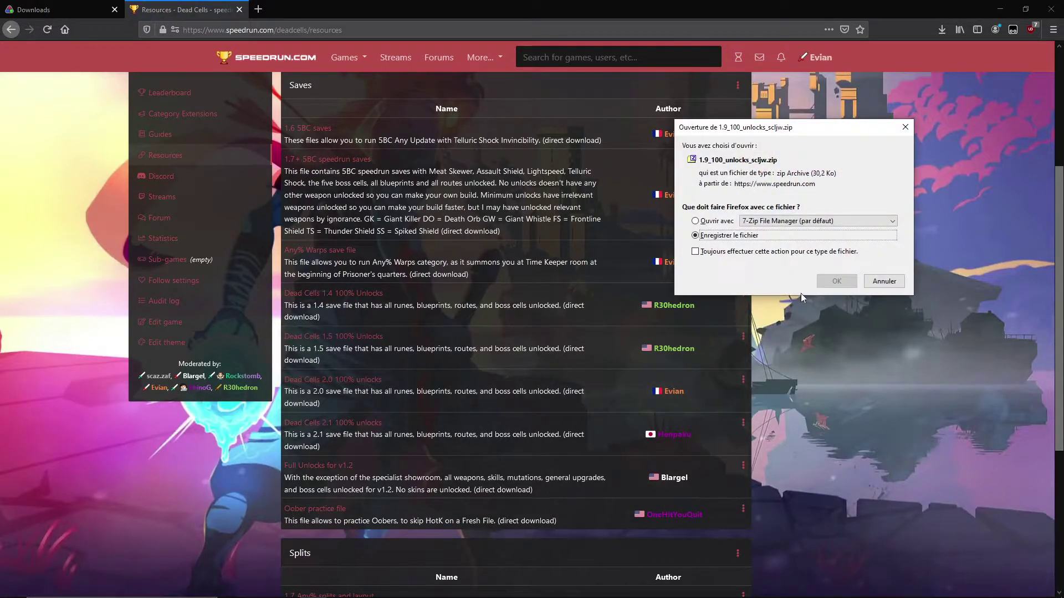
left_click(822, 283)
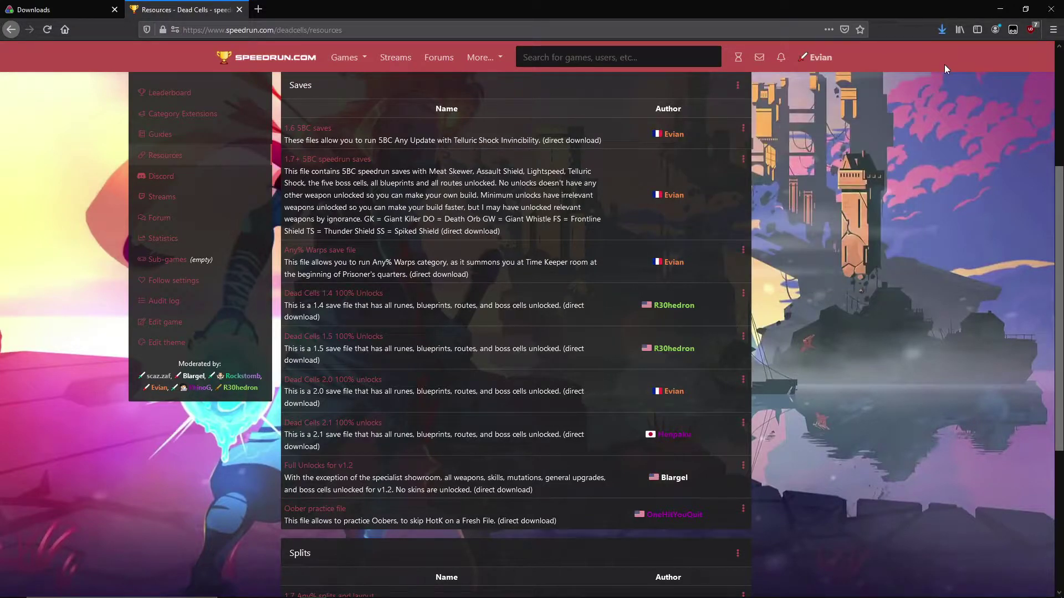
left_click(943, 33)
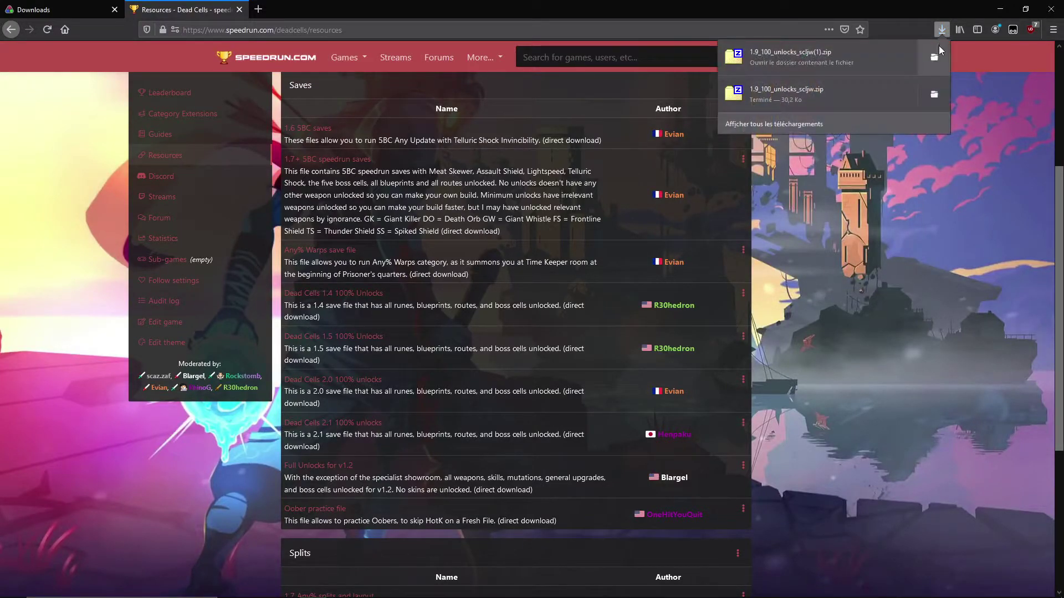
left_click(939, 60)
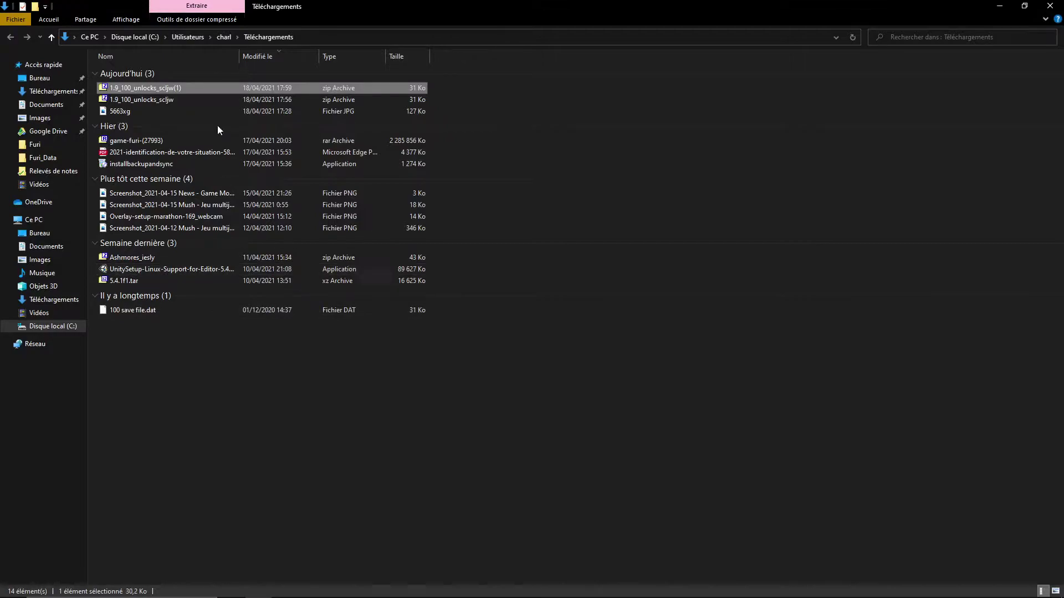
Extract 1.9_100_unlocks_scljw.zip into Downloads with 7-Zip Extract Here
right_click(182, 88)
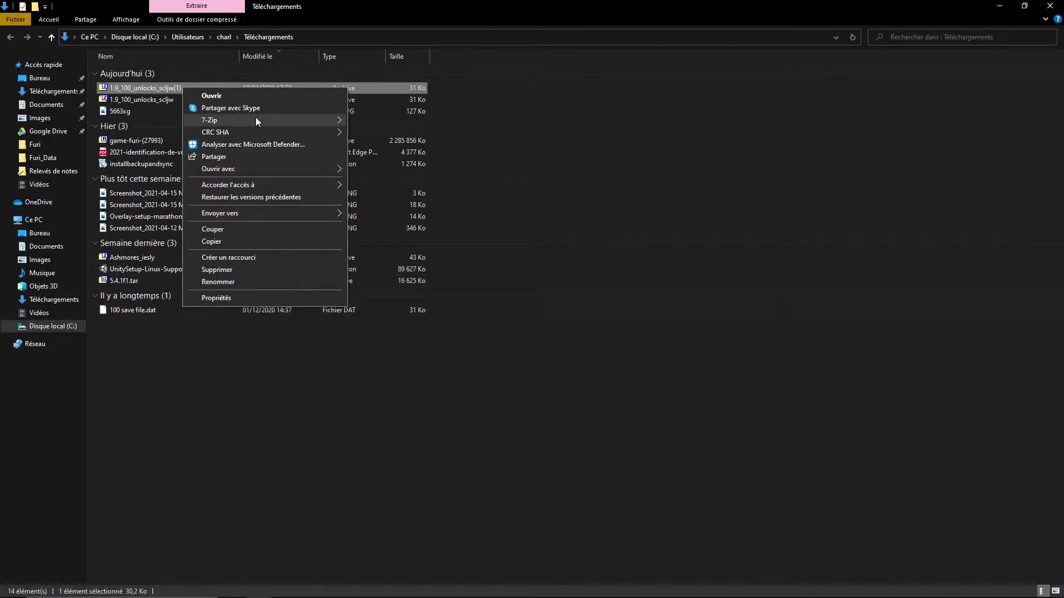
mouse_move(255, 117)
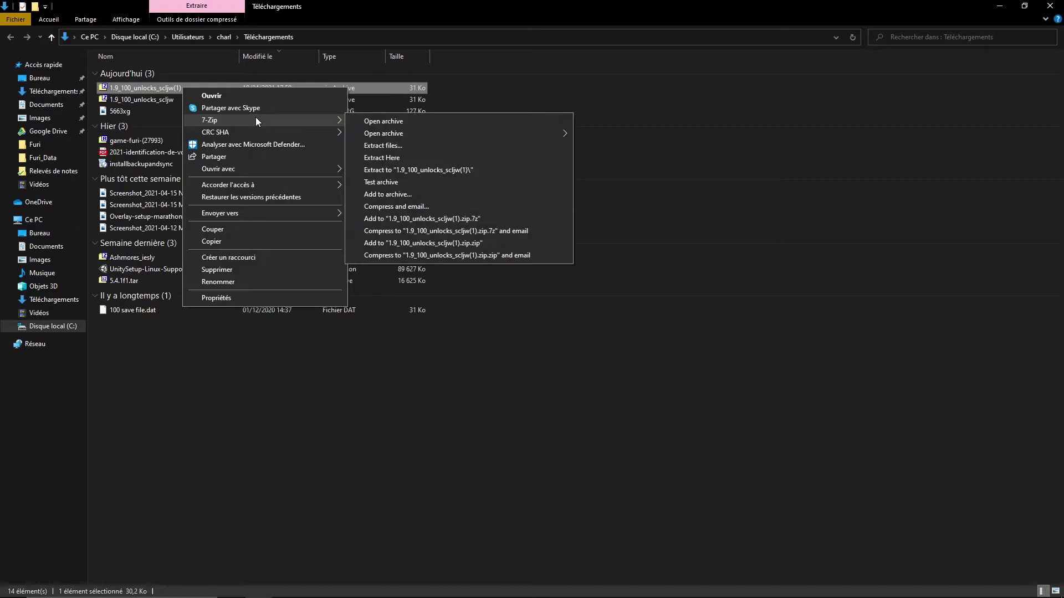
left_click(387, 155)
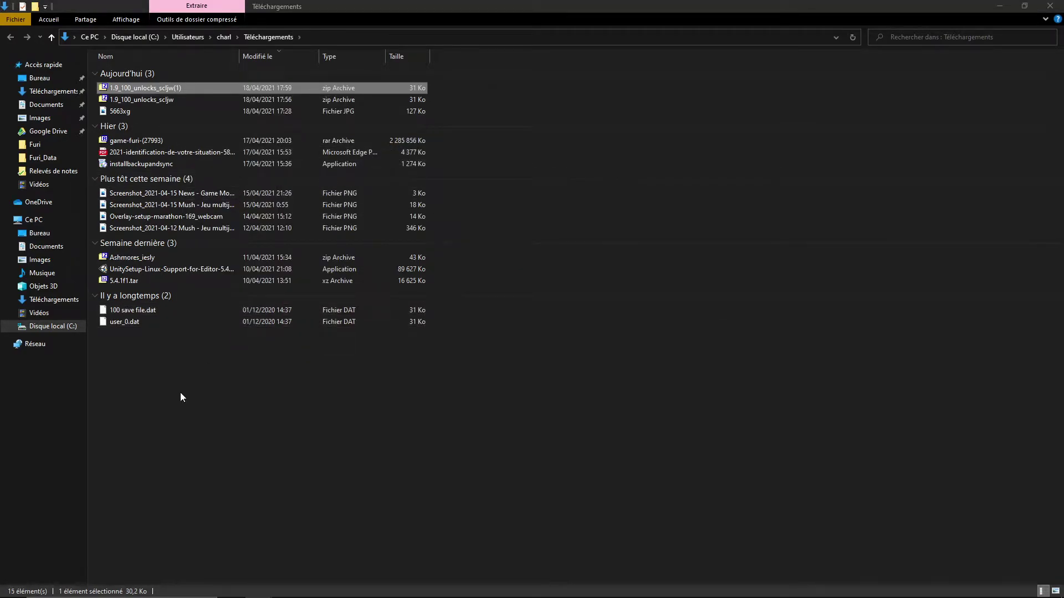
Rename the extracted user_0.dat to 100 save file 2.dat
left_click(156, 323)
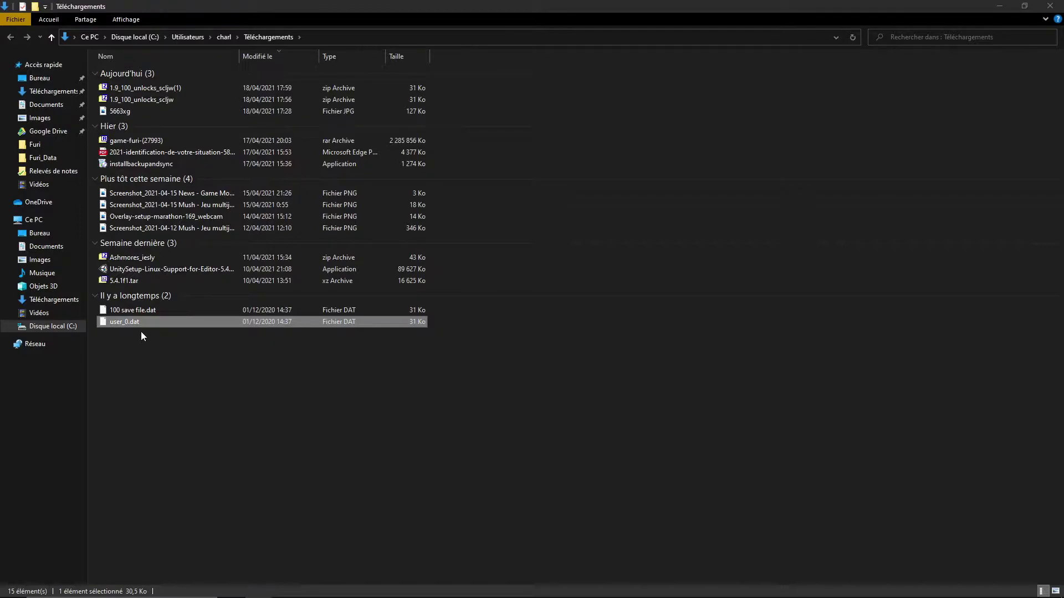
right_click(146, 325)
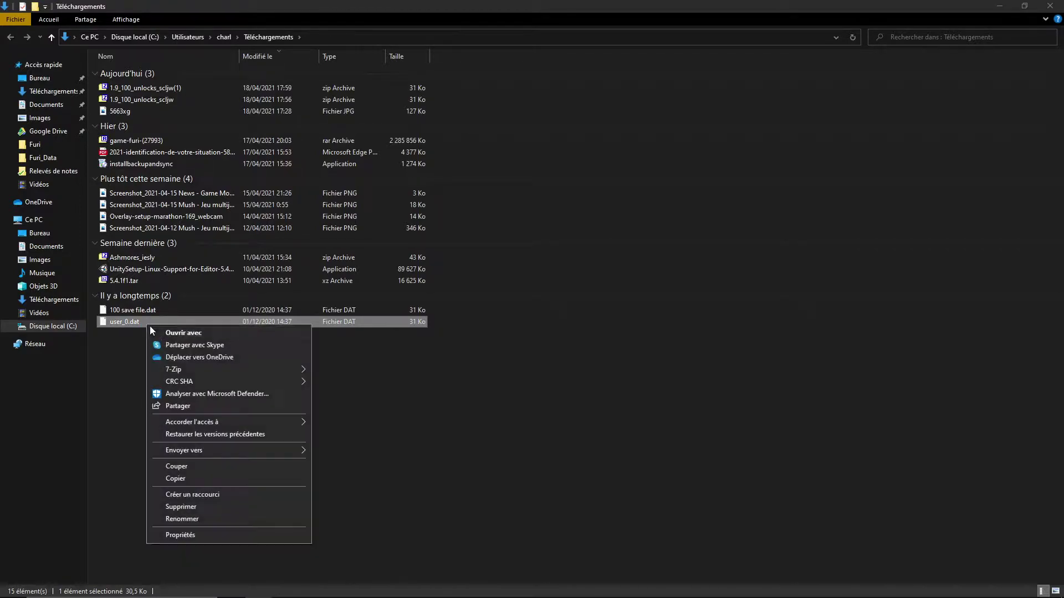
left_click(198, 520)
type("100 save file ")
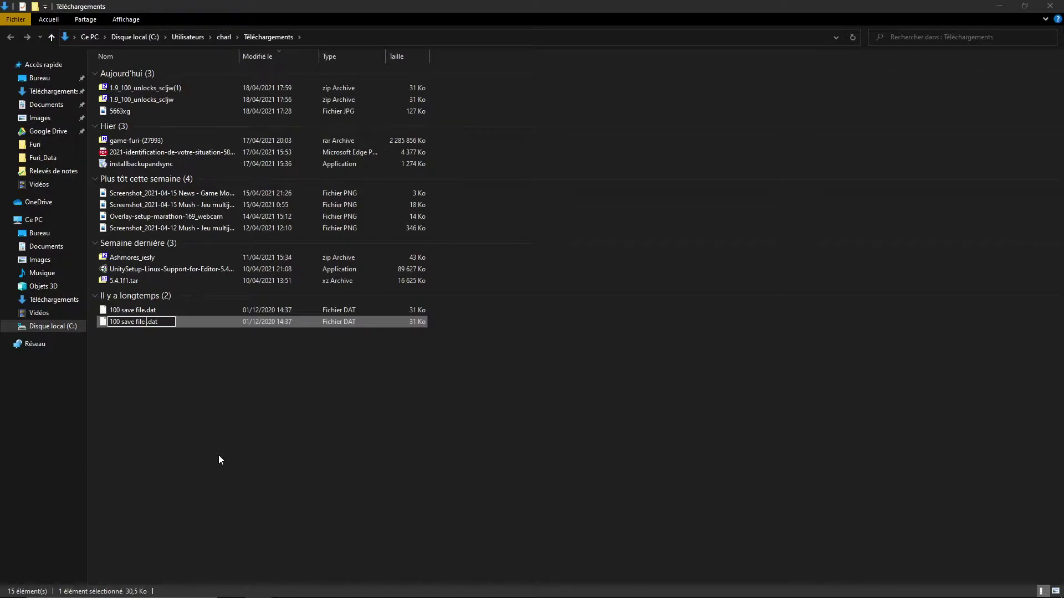
type("2")
key("Return")
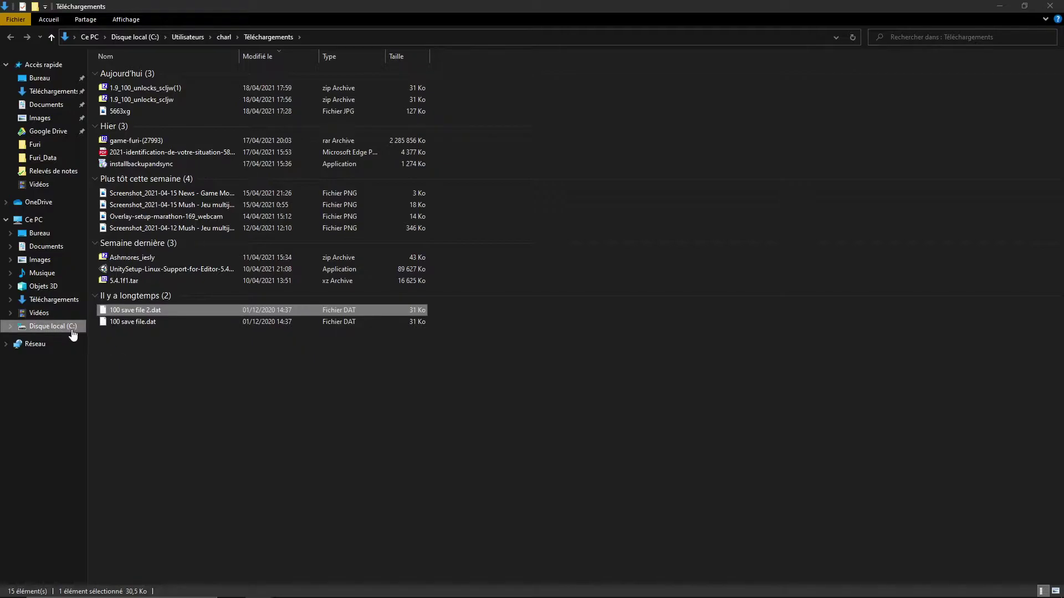
Go from C: through Programmes (x86), Steam, userdata and the account folder to 588650\remote
mouse_move(259, 587)
left_click(205, 542)
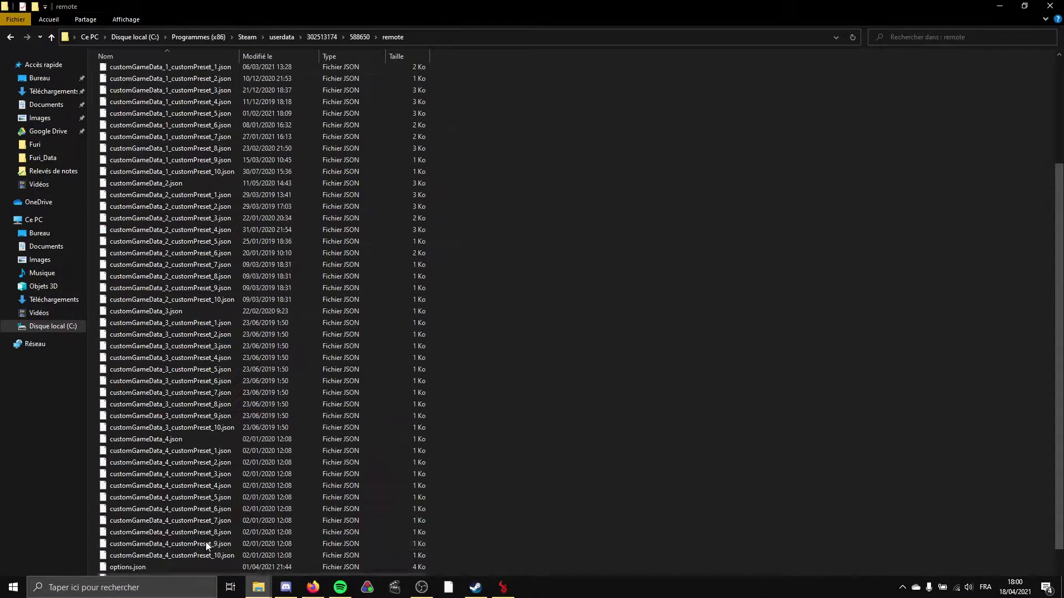
left_click(51, 327)
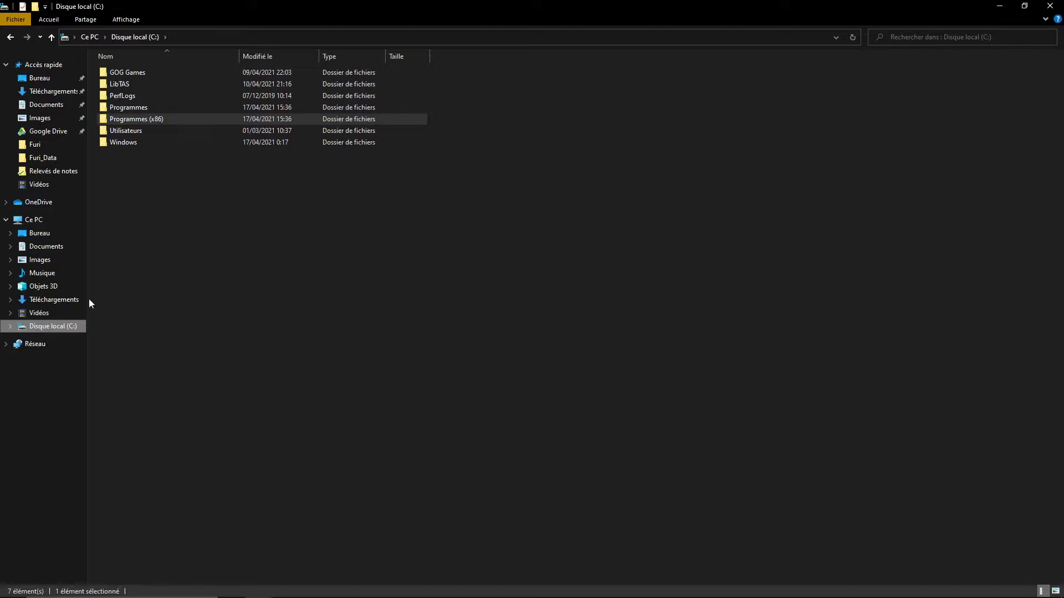
double_click(143, 118)
left_click(135, 211)
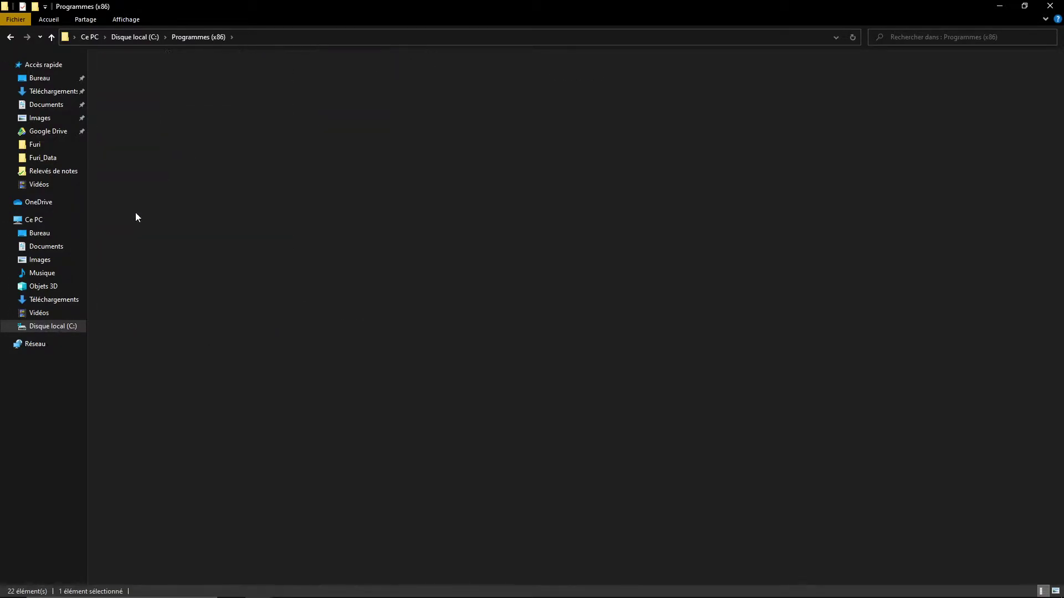
double_click(136, 212)
left_click(154, 316)
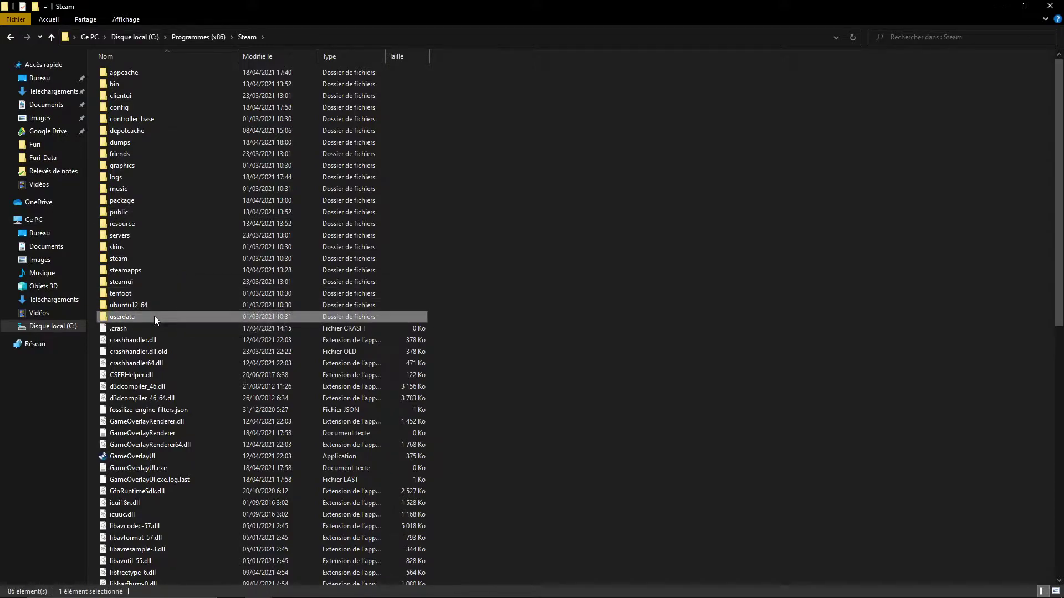
double_click(154, 316)
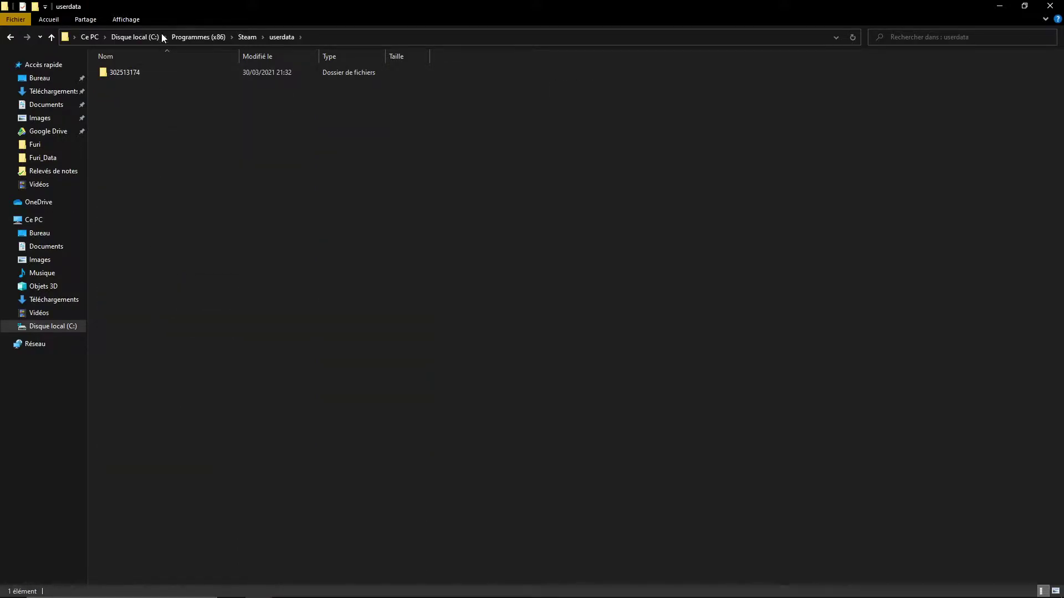
double_click(176, 73)
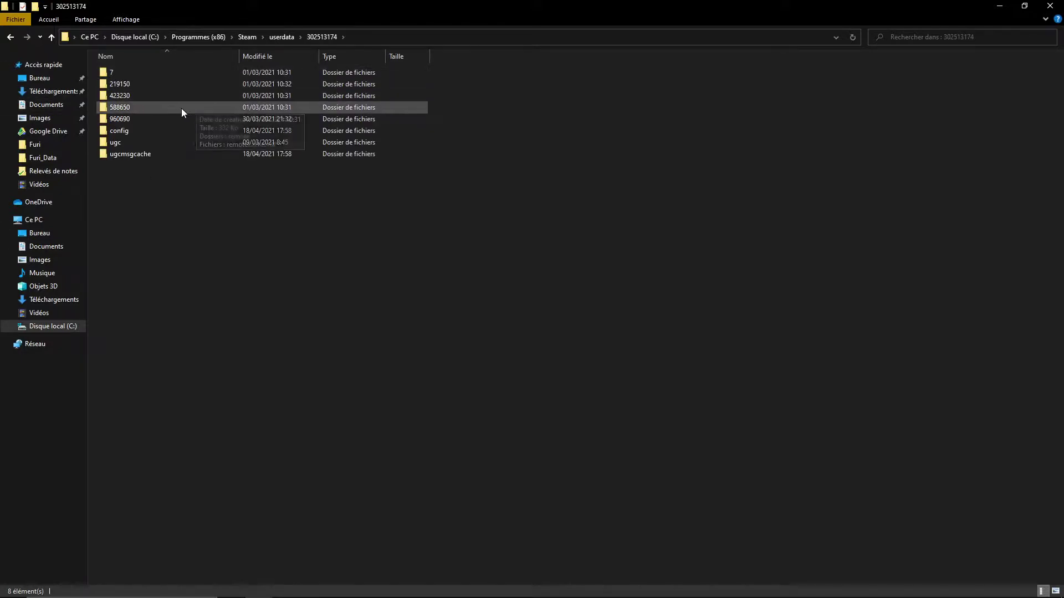
double_click(141, 107)
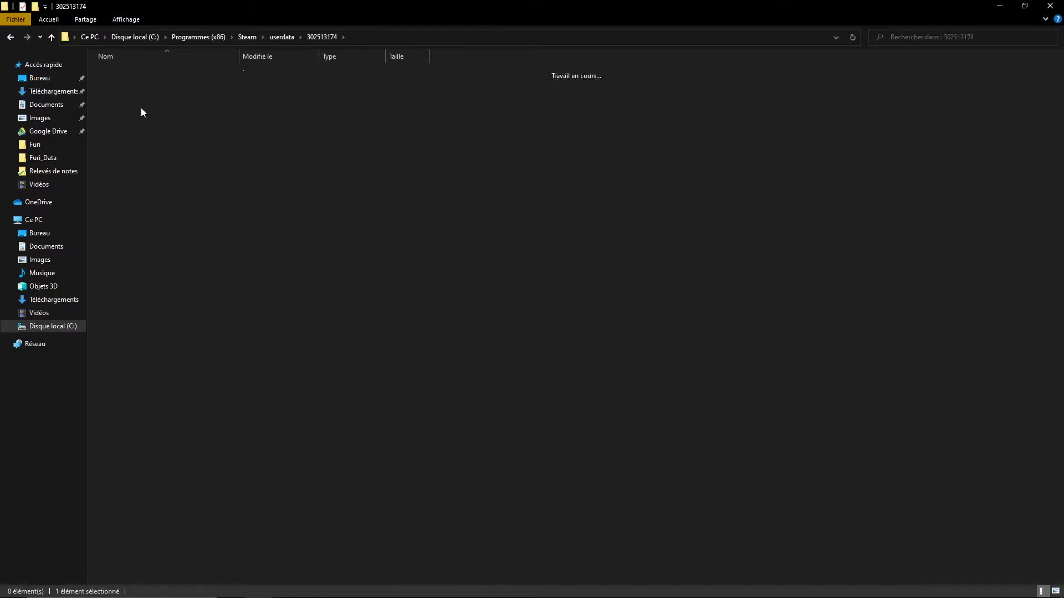
double_click(133, 76)
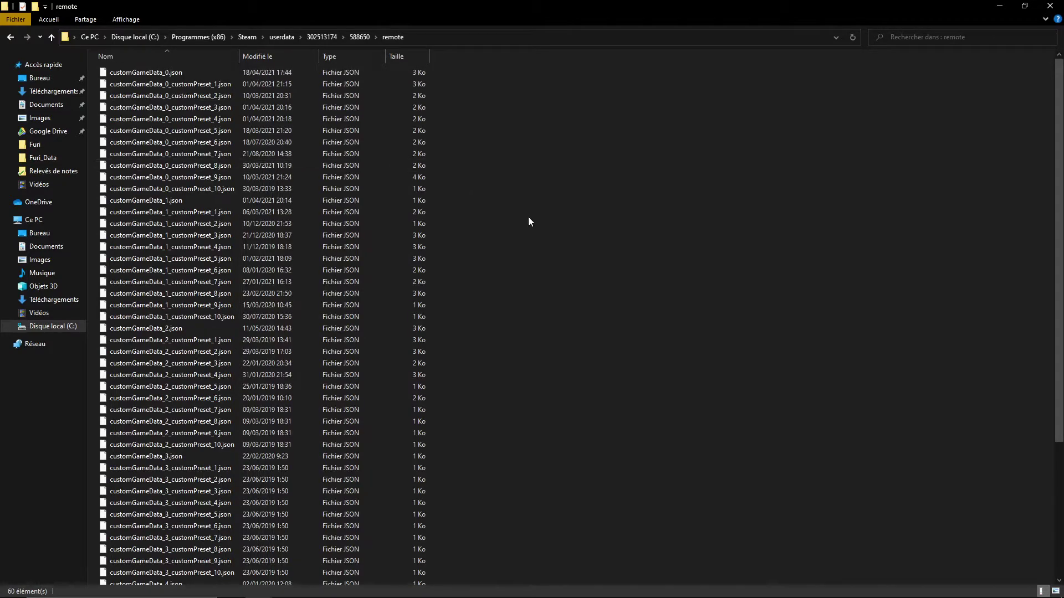
Paste 100 save file 2.dat into remote and delete the existing user_0.dat
key("ctrl+v")
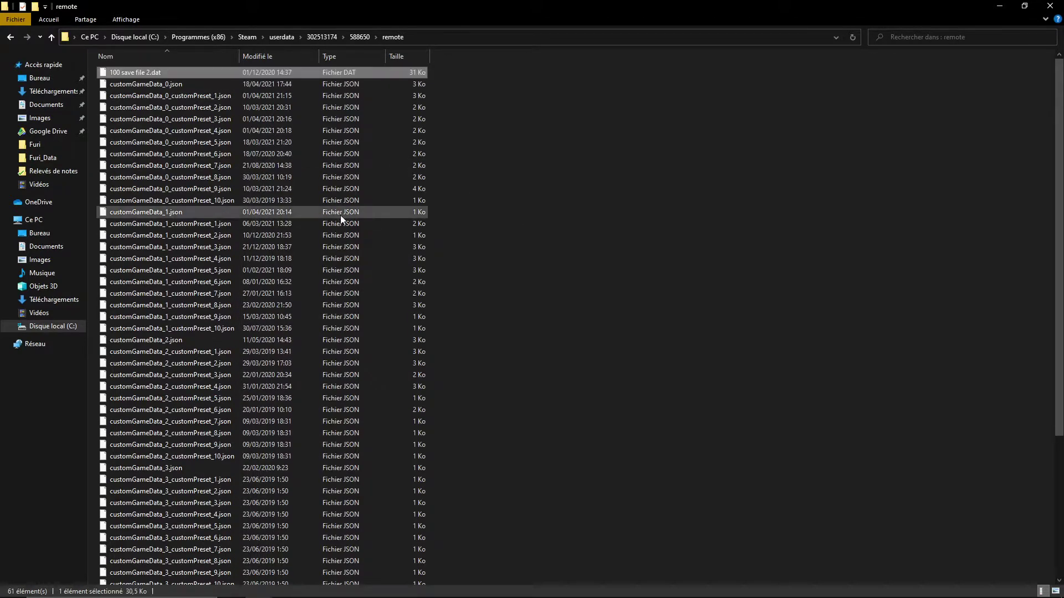
scroll(330, 227, "down", 5)
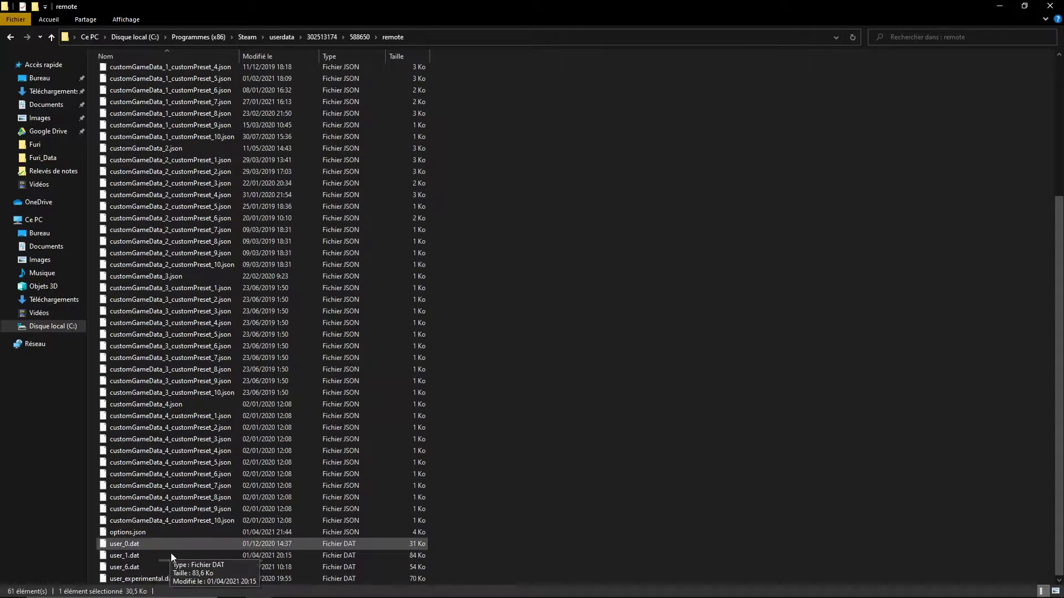
left_click(149, 545)
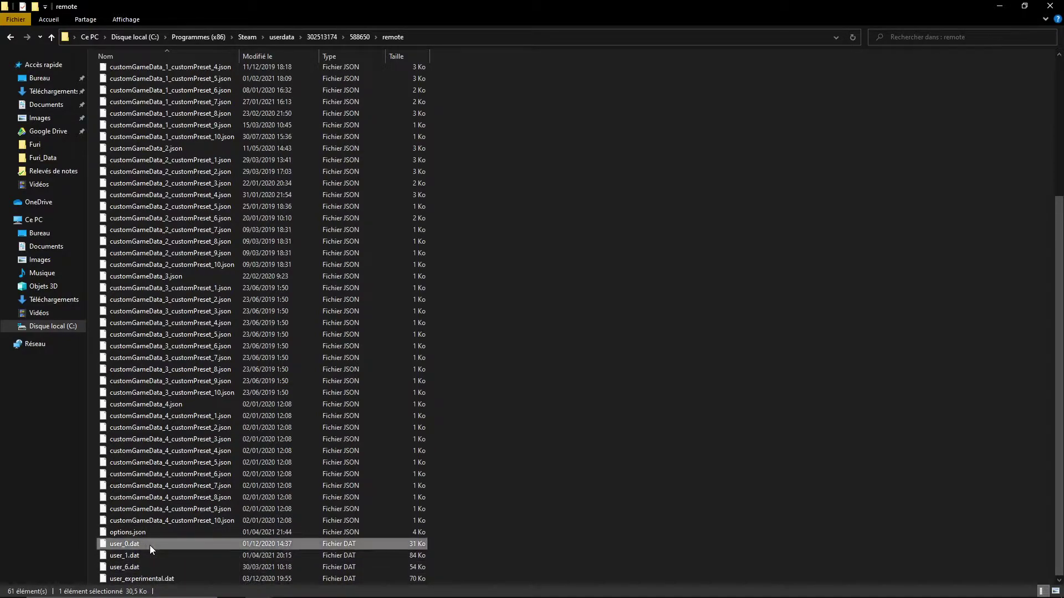
key("Delete")
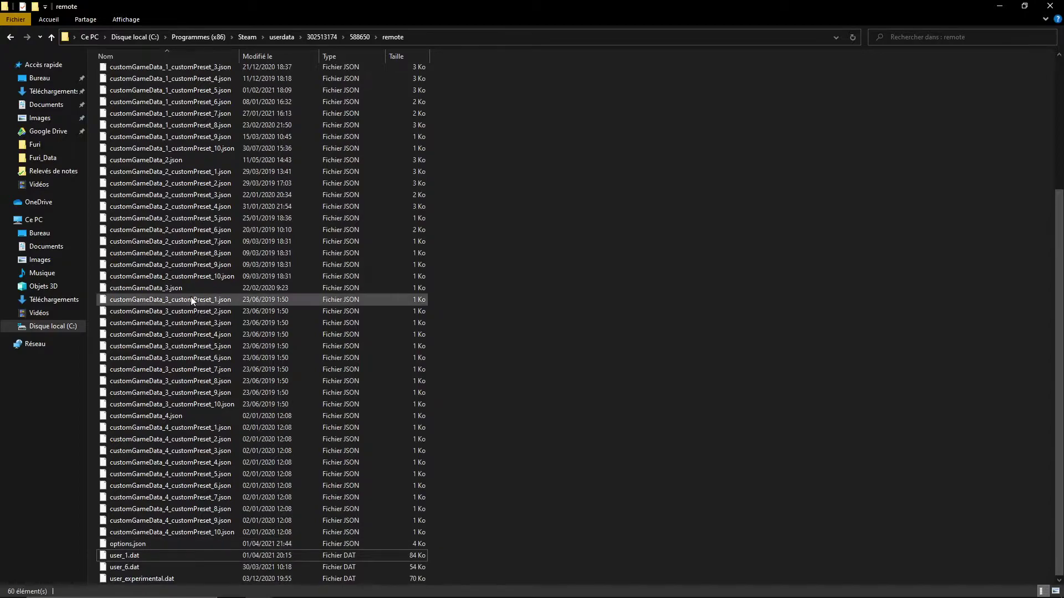
scroll(189, 299, "up", 6)
Rename 100 save file 2.dat to user_0 so the 100% save becomes the active save
left_click(128, 73)
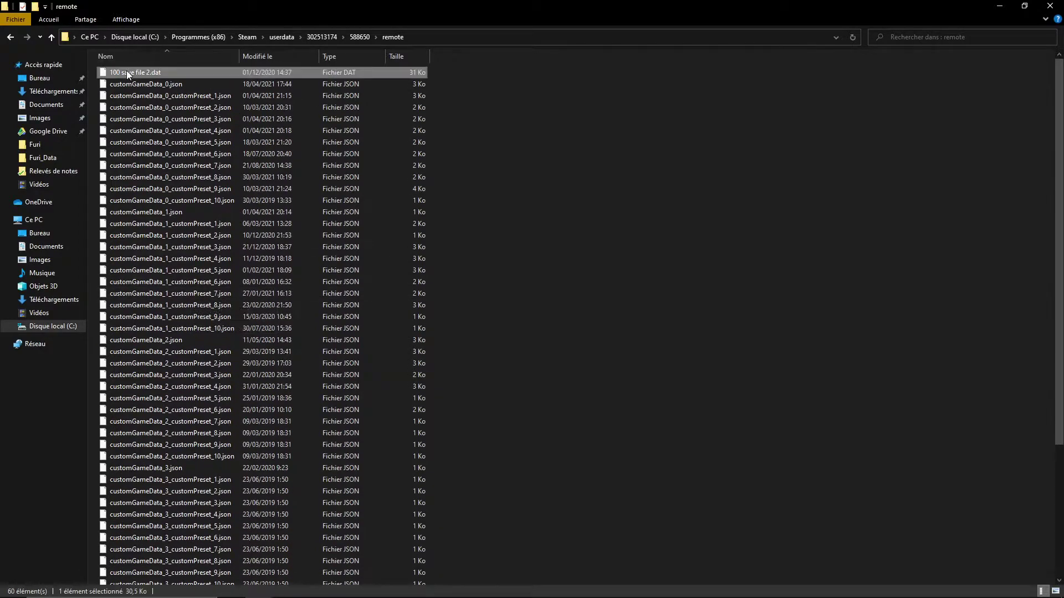
right_click(127, 71)
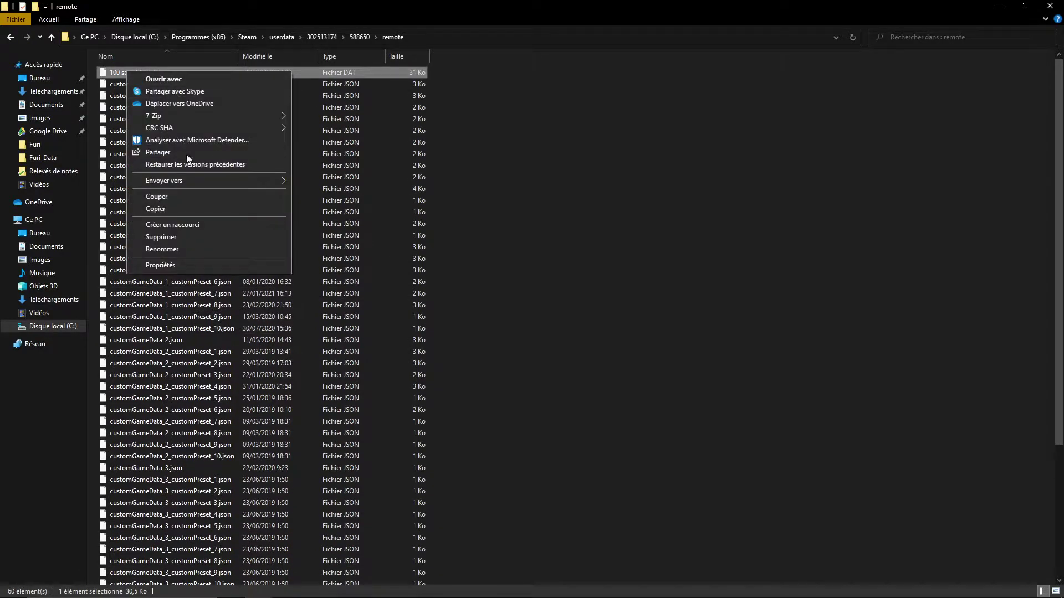
left_click(189, 253)
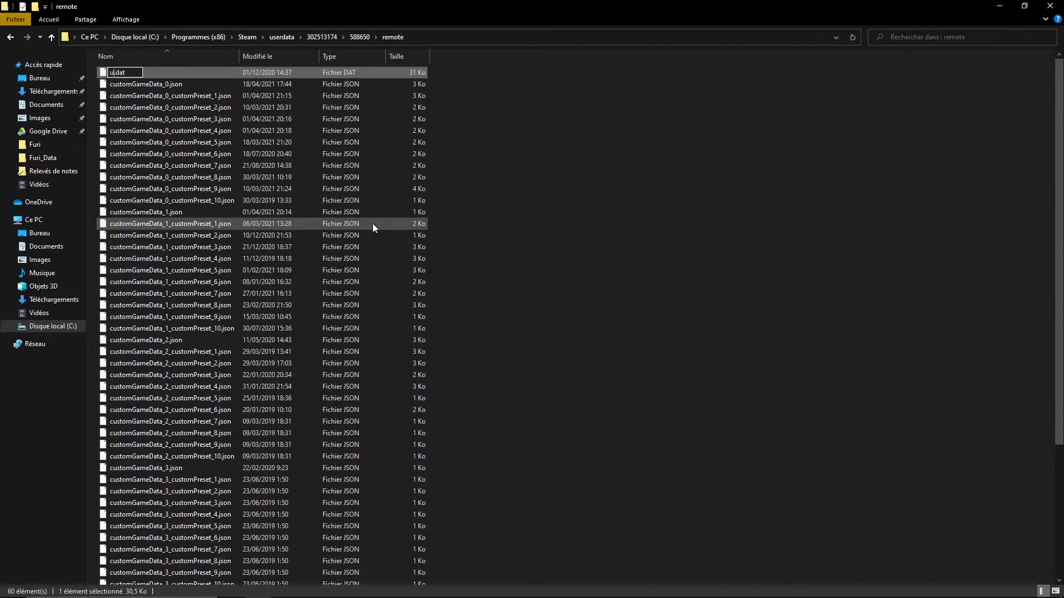
type("user_0")
key("Return")
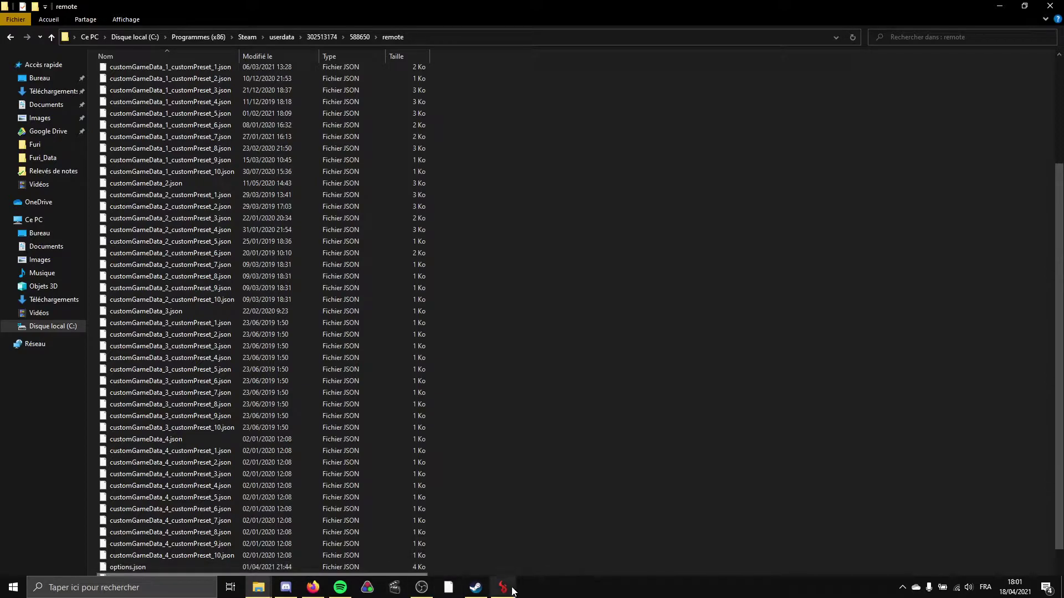
Return to Dead Cells and check the saved slots: 01 with 493 runs, 02 with 525
left_click(503, 588)
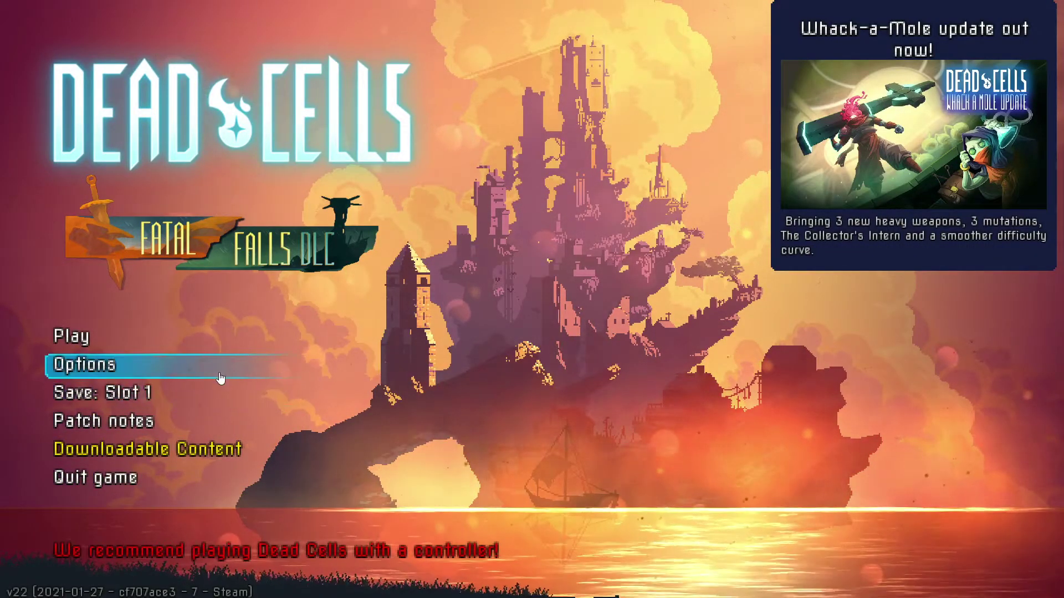
left_click(235, 395)
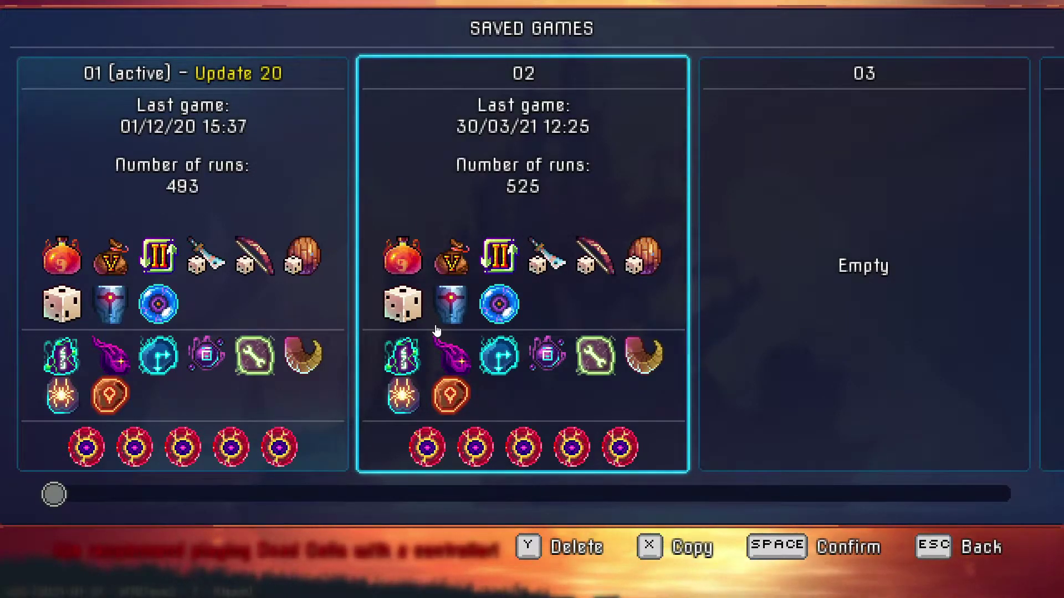
key("Escape")
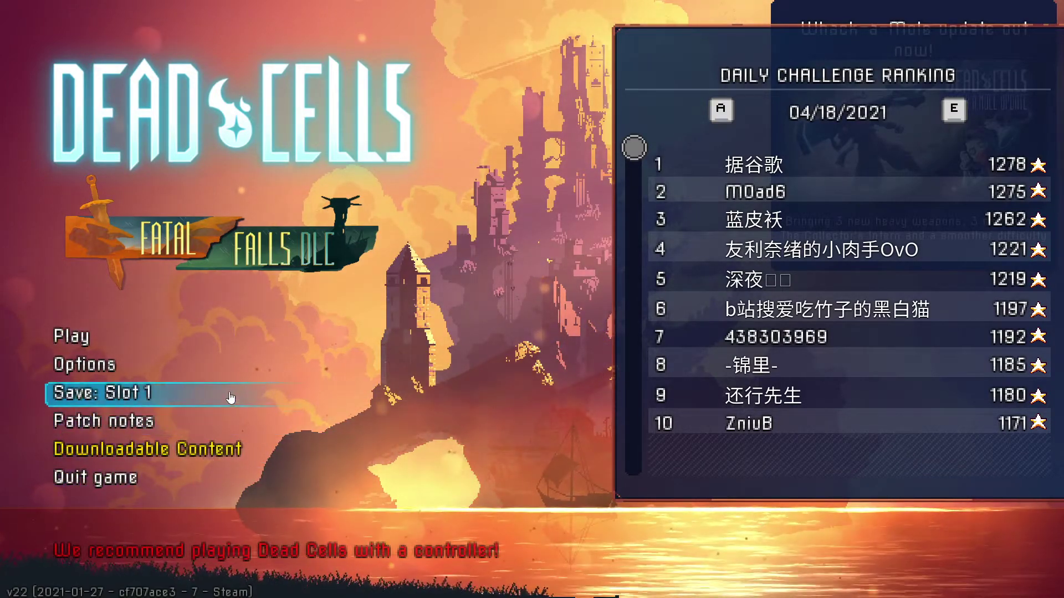
Scroll through every Options > Gameplay setting, then back out to the Settings list
left_click(189, 370)
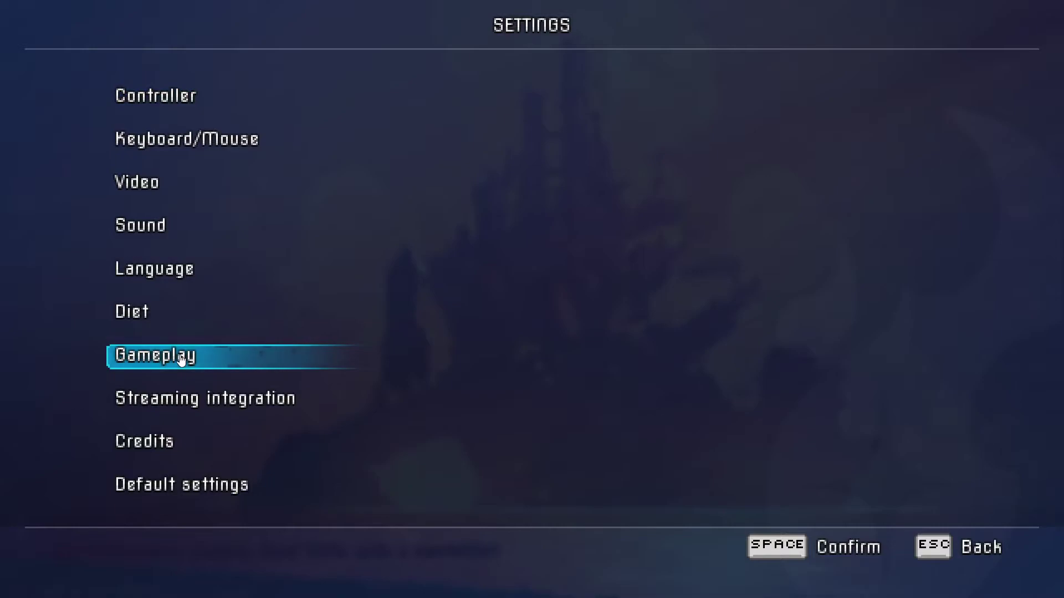
left_click(169, 361)
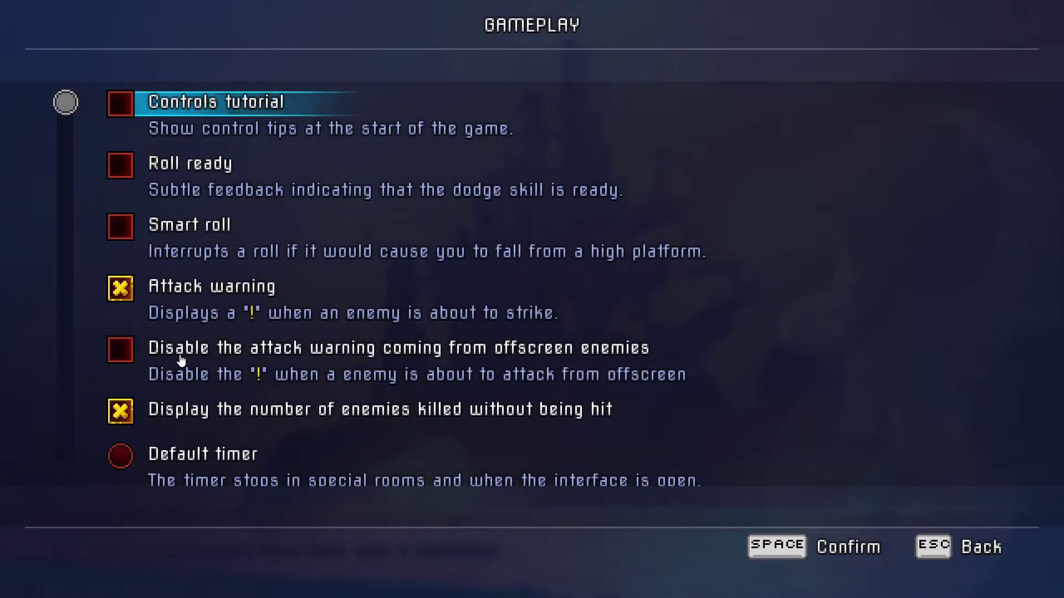
key("Down")
key("Down")
key("Down")
key("Down")
scroll(181, 359, "down", 2)
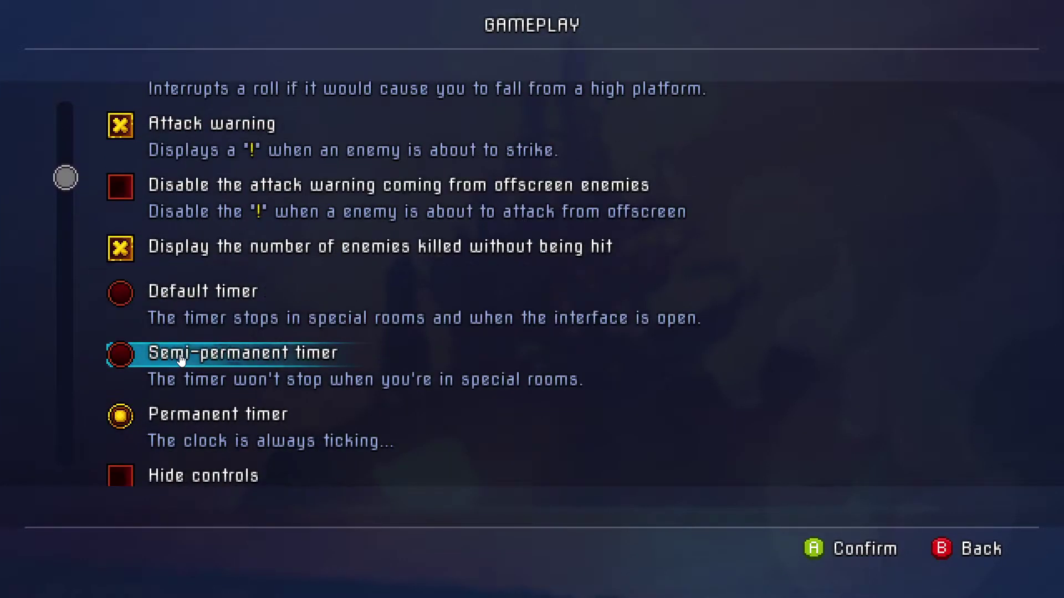
scroll(180, 359, "up", 2)
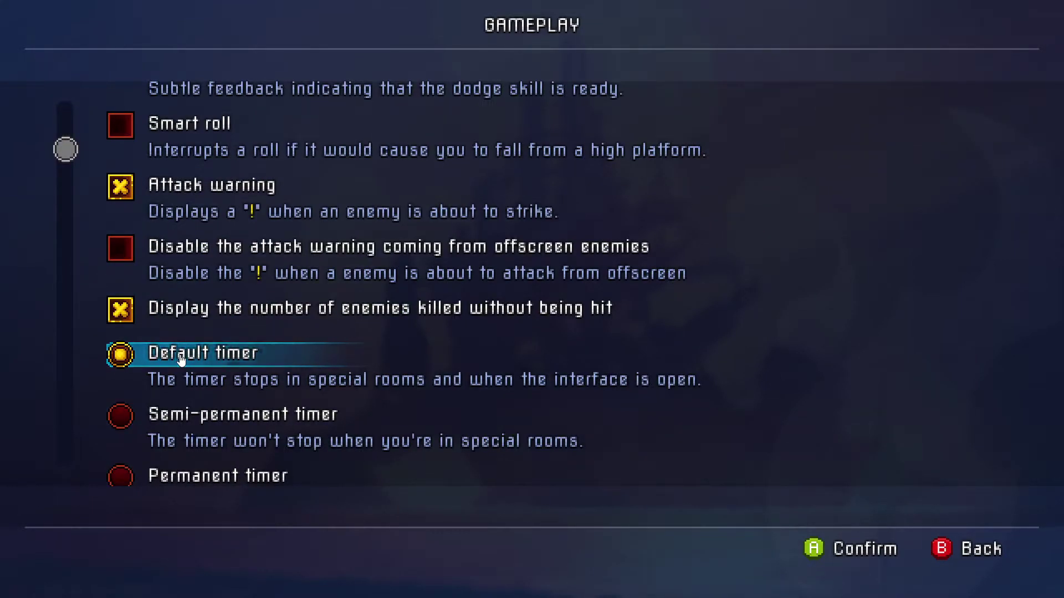
scroll(180, 359, "down", 2)
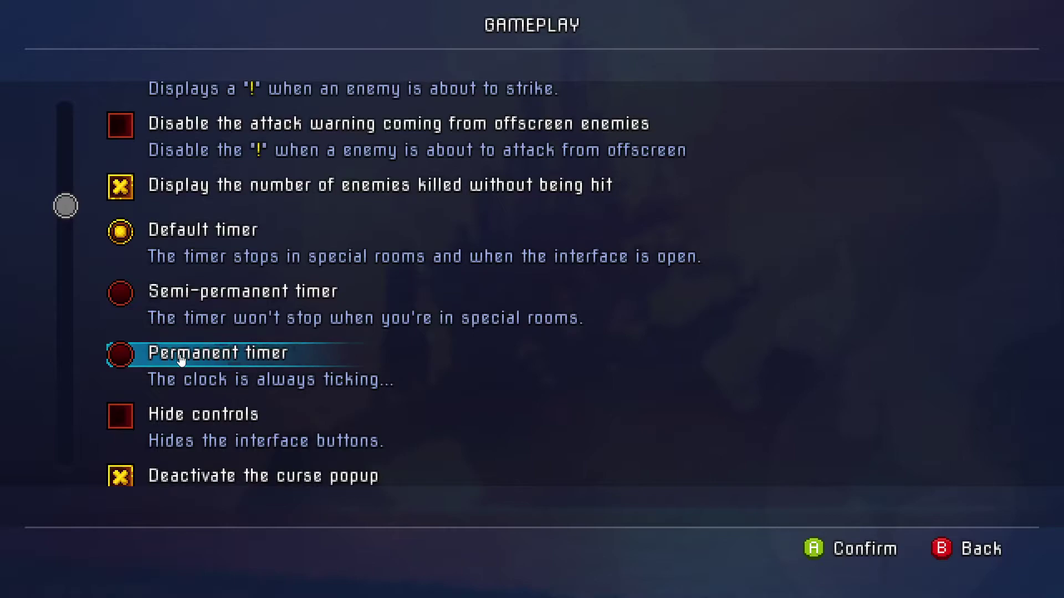
scroll(181, 360, "up", 5)
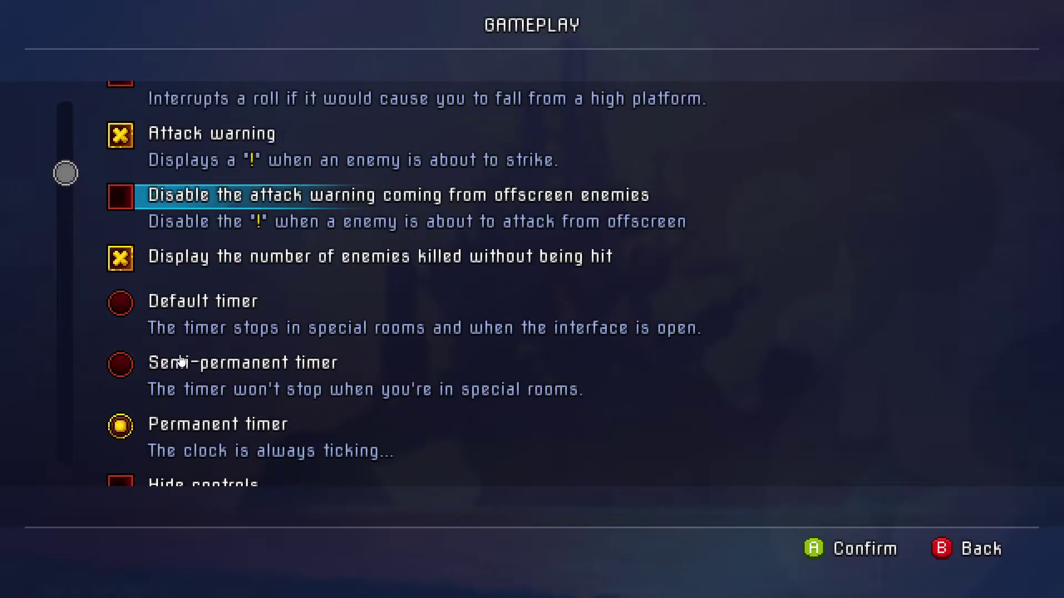
scroll(181, 360, "down", 6)
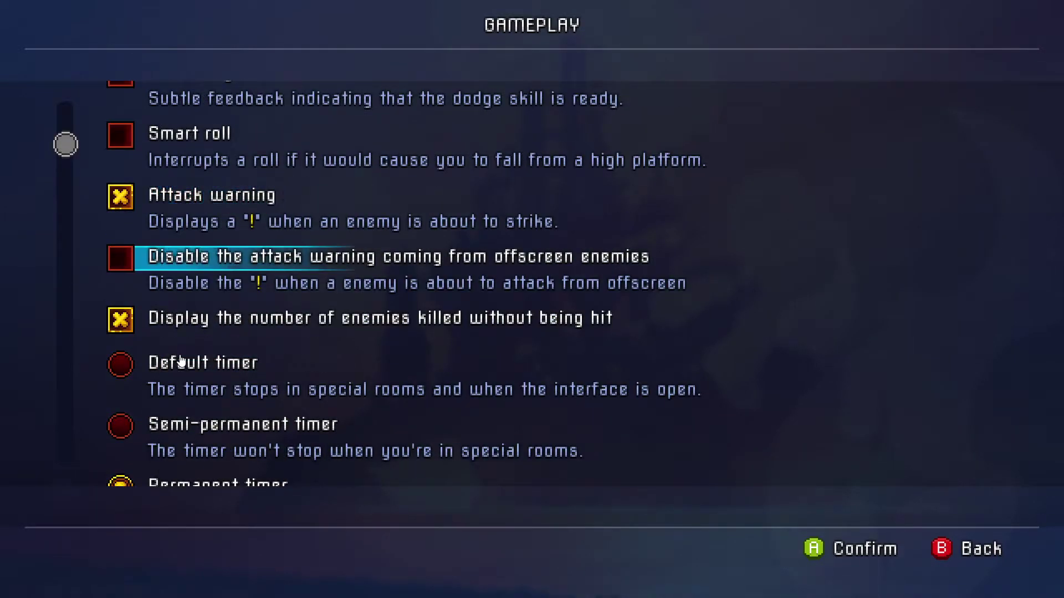
scroll(180, 359, "down", 4)
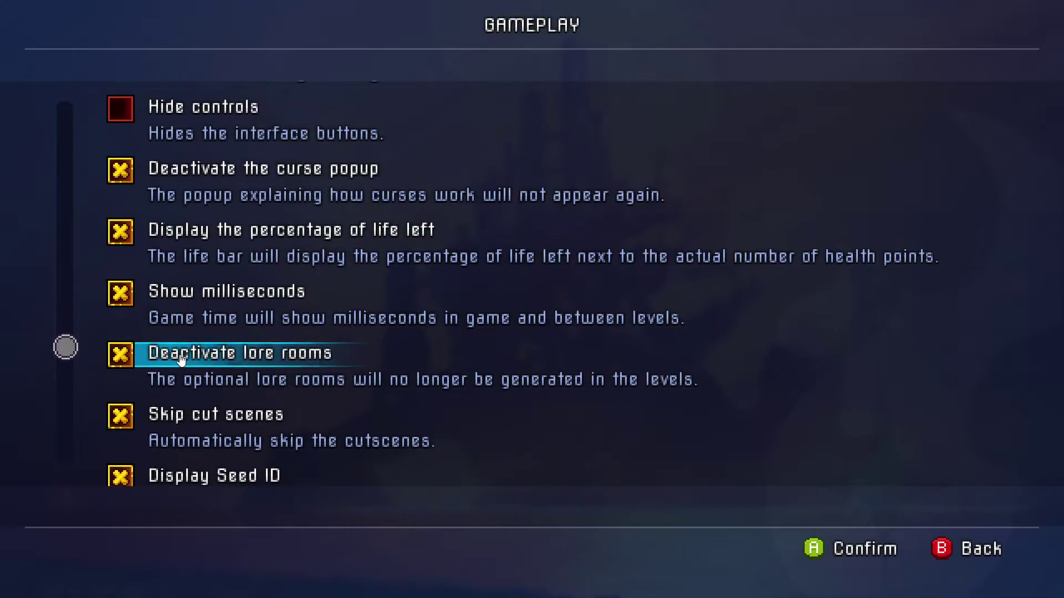
scroll(181, 359, "up", 1)
scroll(181, 360, "down", 1)
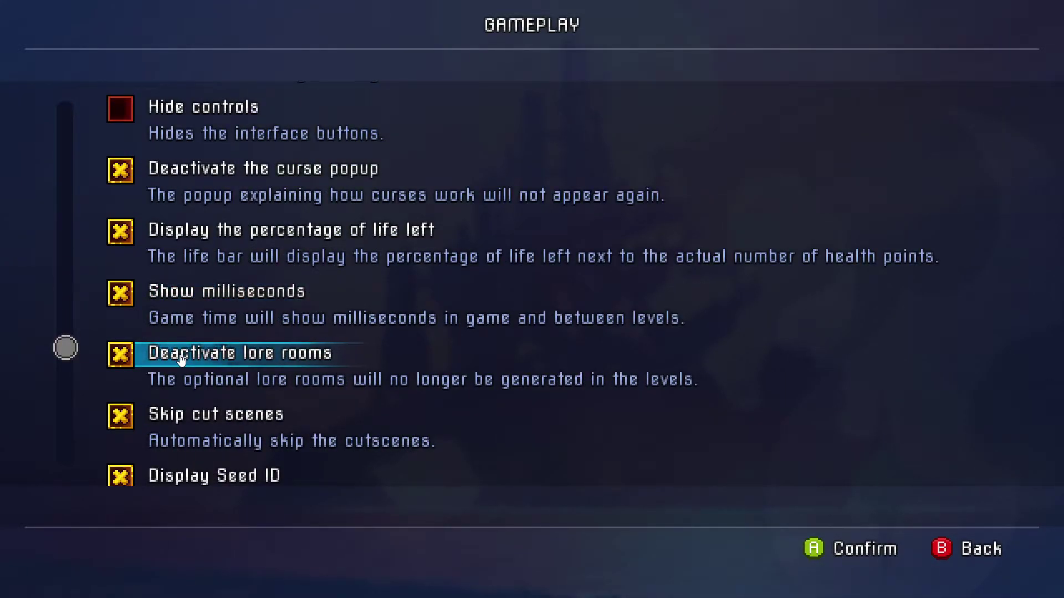
scroll(181, 359, "down", 2)
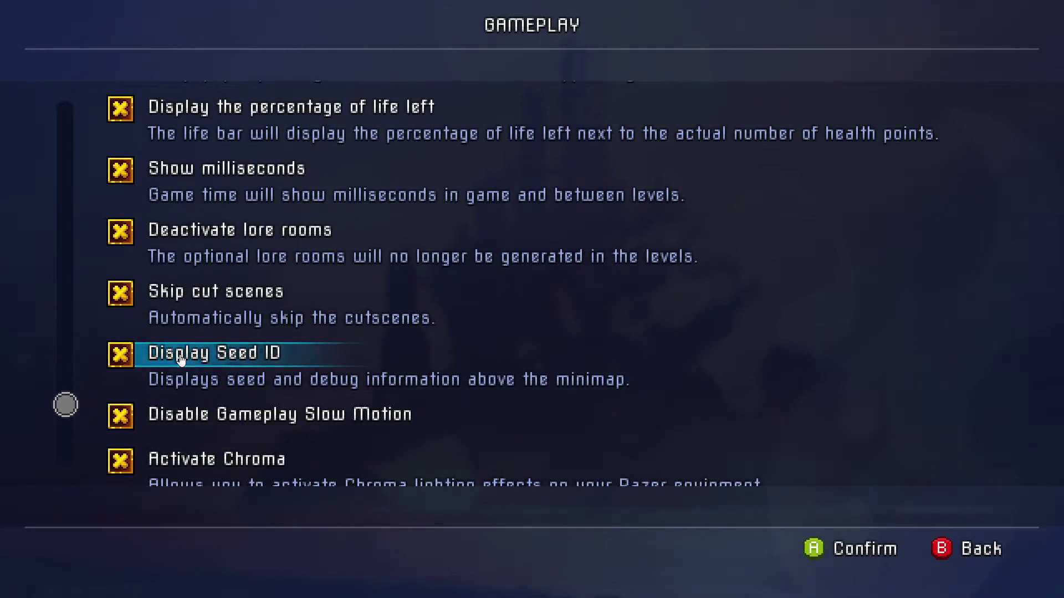
scroll(181, 359, "down", 1)
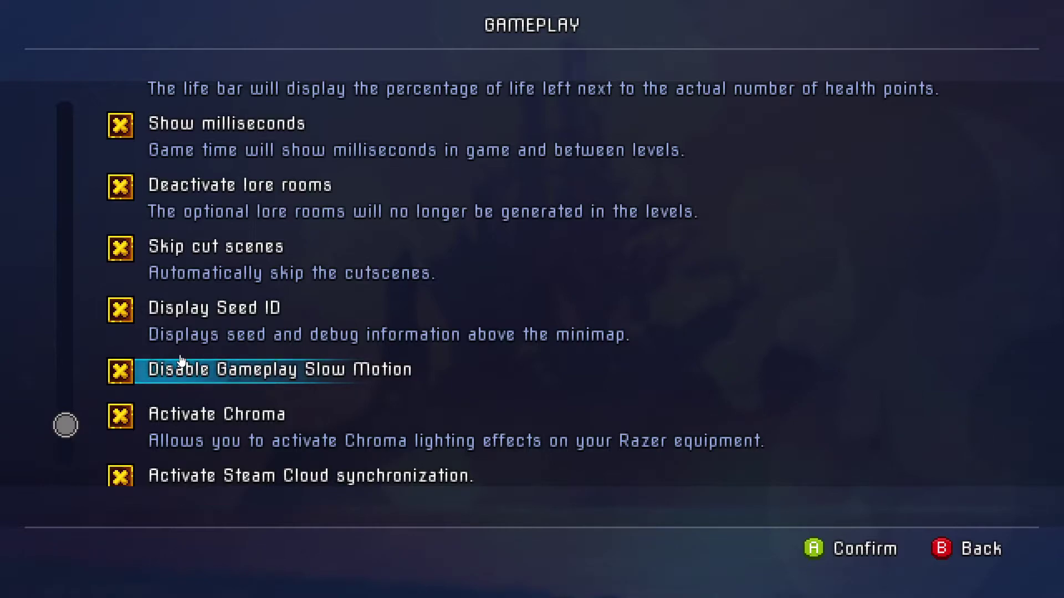
scroll(181, 359, "down", 4)
scroll(181, 359, "up", 1)
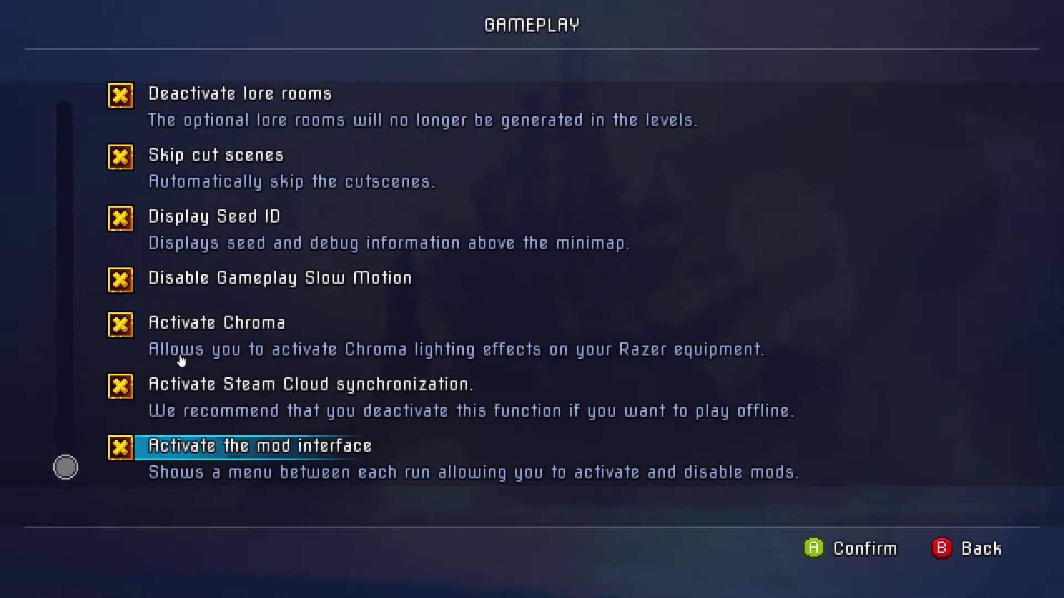
scroll(181, 360, "down", 1)
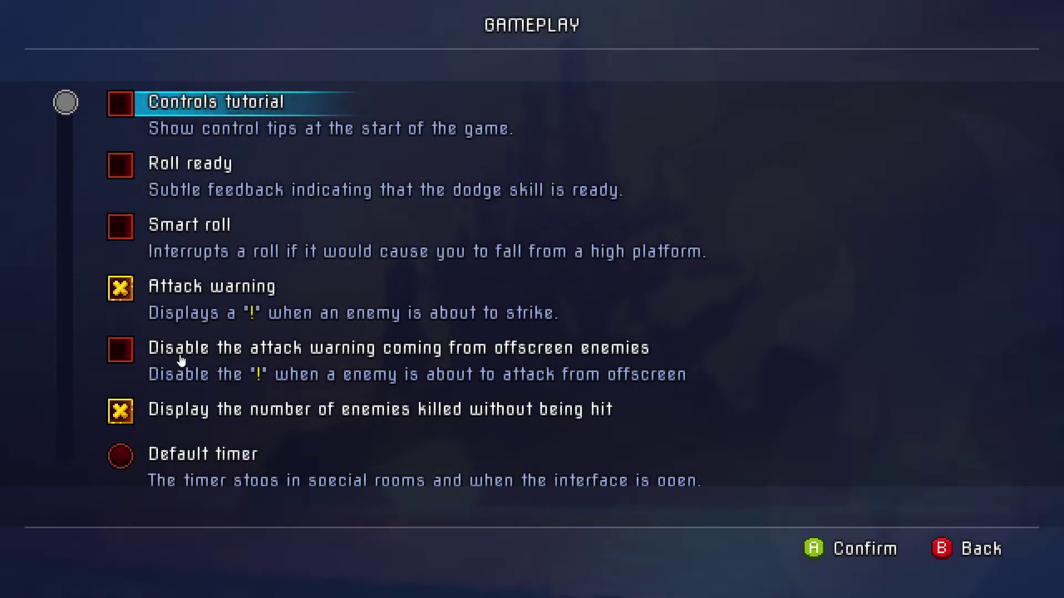
key("Escape")
scroll(180, 359, "up", 3)
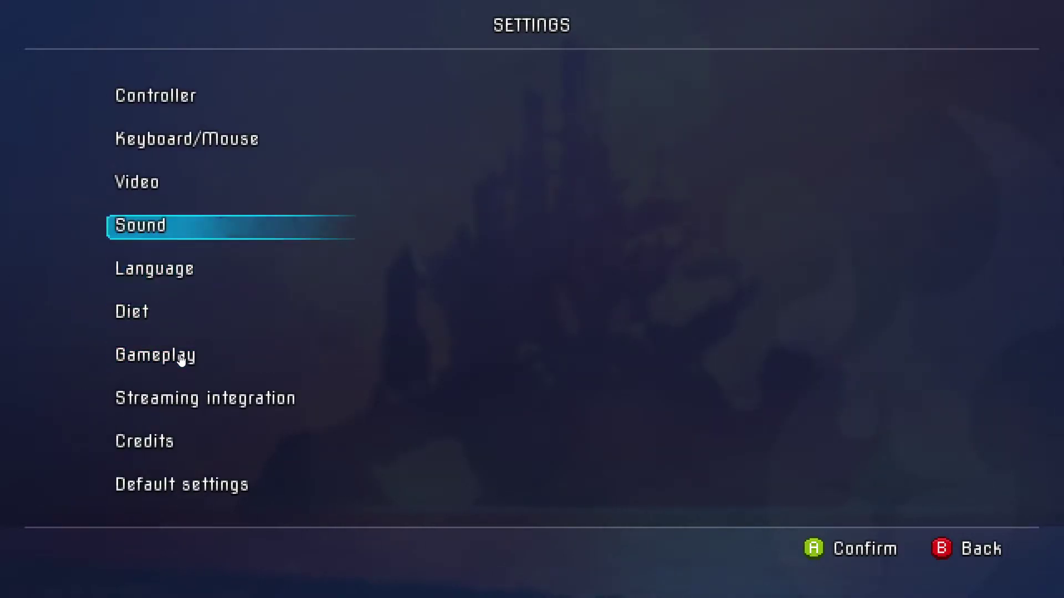
scroll(181, 360, "up", 1)
key("Return")
scroll(181, 359, "down", 4)
scroll(181, 359, "up", 1)
key("Return")
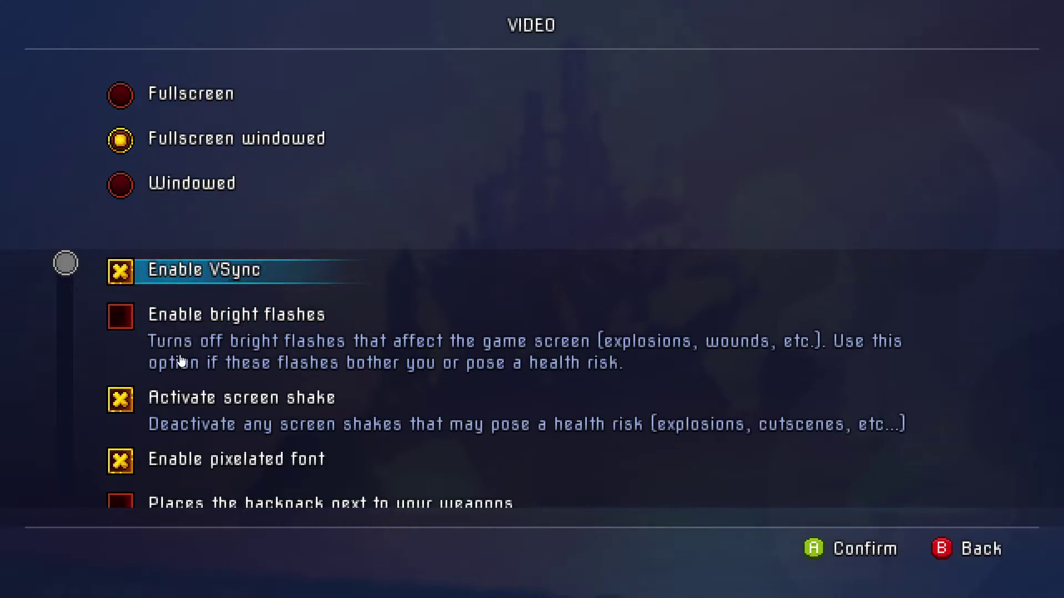
key("Return")
scroll(180, 359, "down", 1)
scroll(180, 360, "up", 1)
scroll(180, 359, "up", 1)
scroll(180, 359, "down", 1)
scroll(181, 359, "down", 4)
scroll(180, 359, "up", 1)
key("Escape")
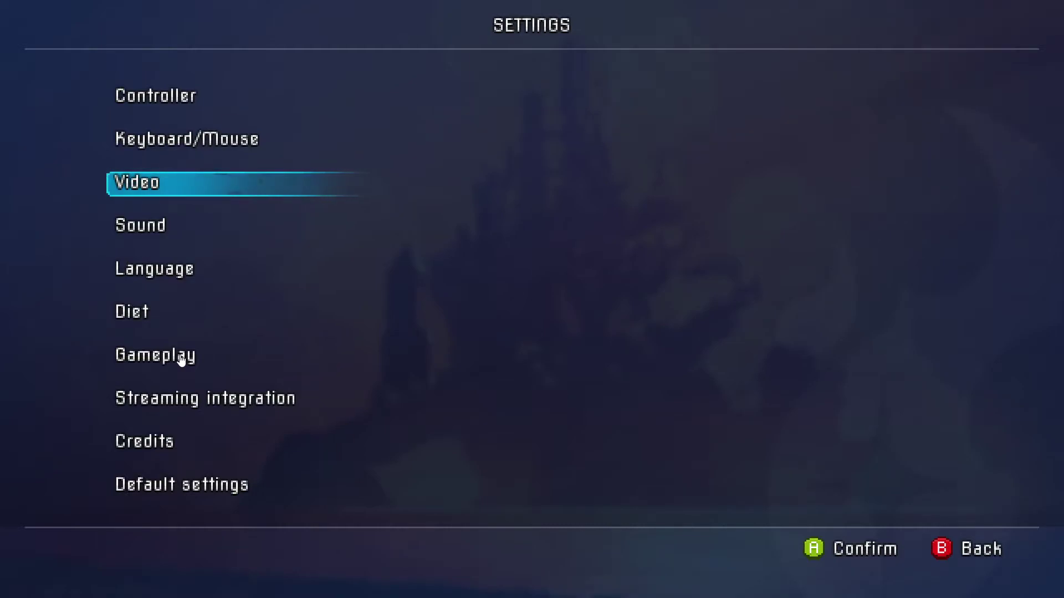
scroll(181, 359, "down", 2)
Open the Gameplay settings from the Settings list
scroll(180, 359, "up", 3)
scroll(181, 359, "up", 1)
scroll(181, 359, "down", 6)
left_click(181, 359)
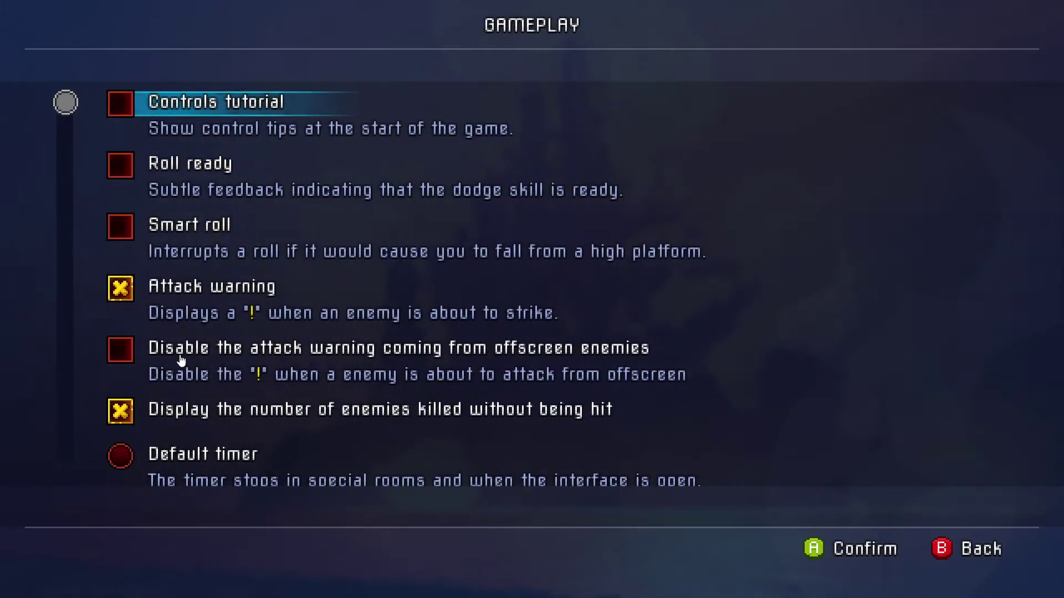
scroll(180, 359, "up", 1)
scroll(180, 360, "up", 1)
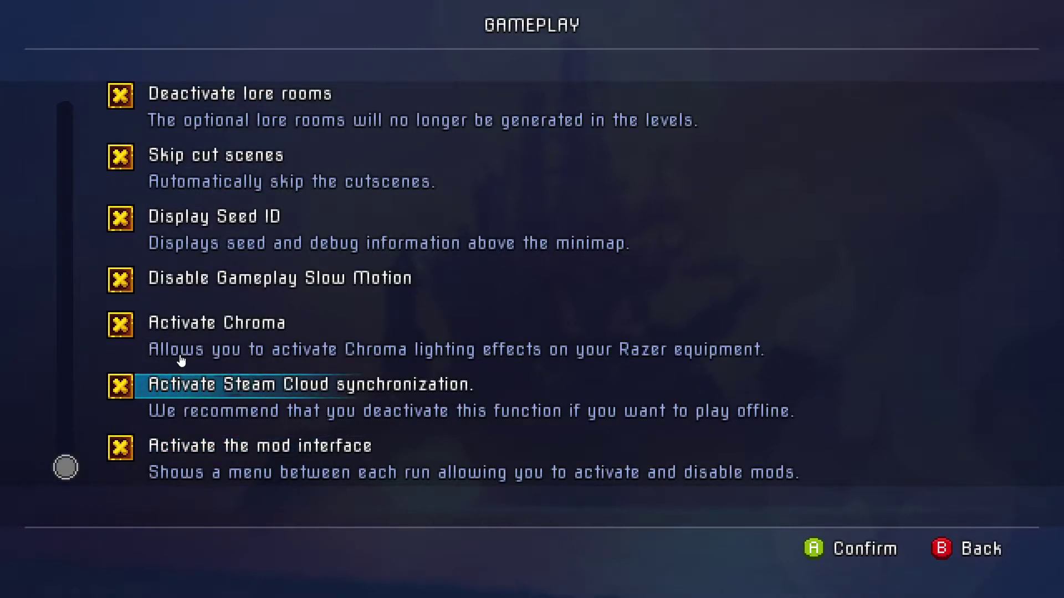
Turn Steam Cloud synchronization off and back on, answering both transfer prompts
left_click(181, 360)
left_click(180, 359)
left_click(181, 360)
left_click(181, 359)
scroll(181, 359, "down", 1)
scroll(180, 359, "up", 1)
scroll(180, 359, "down", 1)
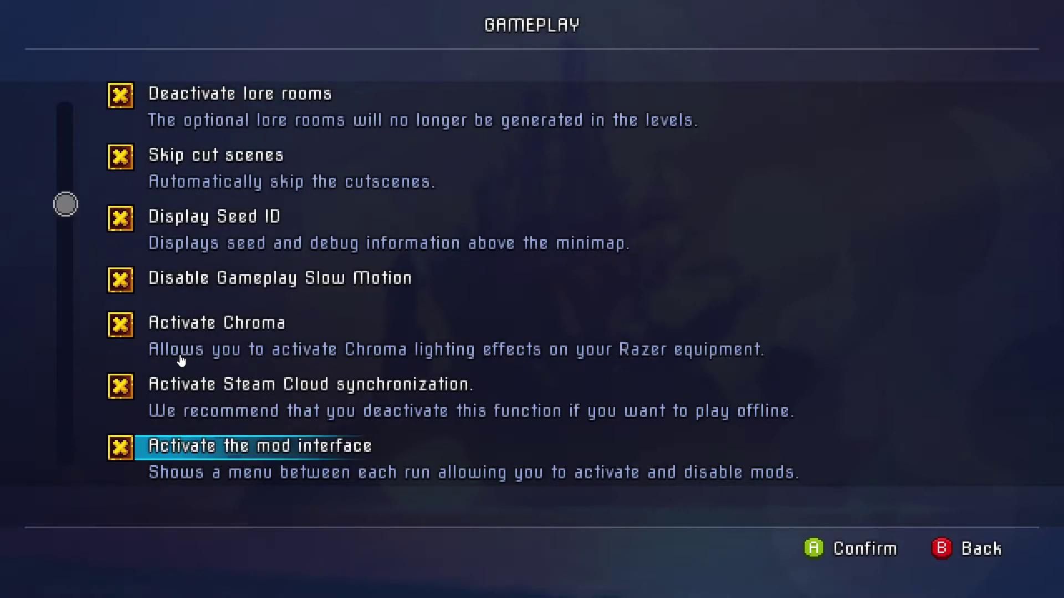
scroll(181, 359, "up", 1)
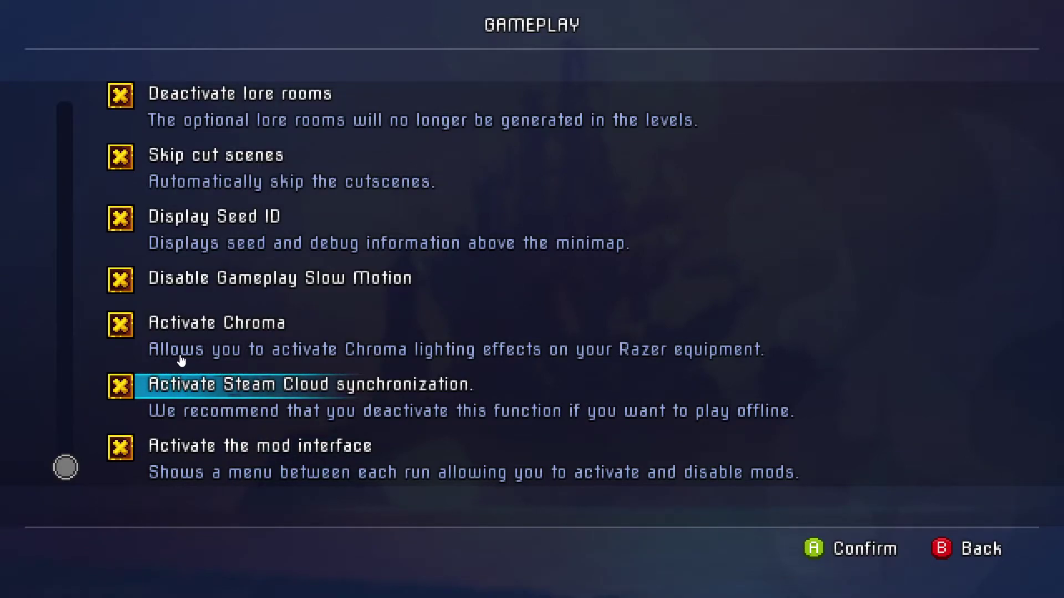